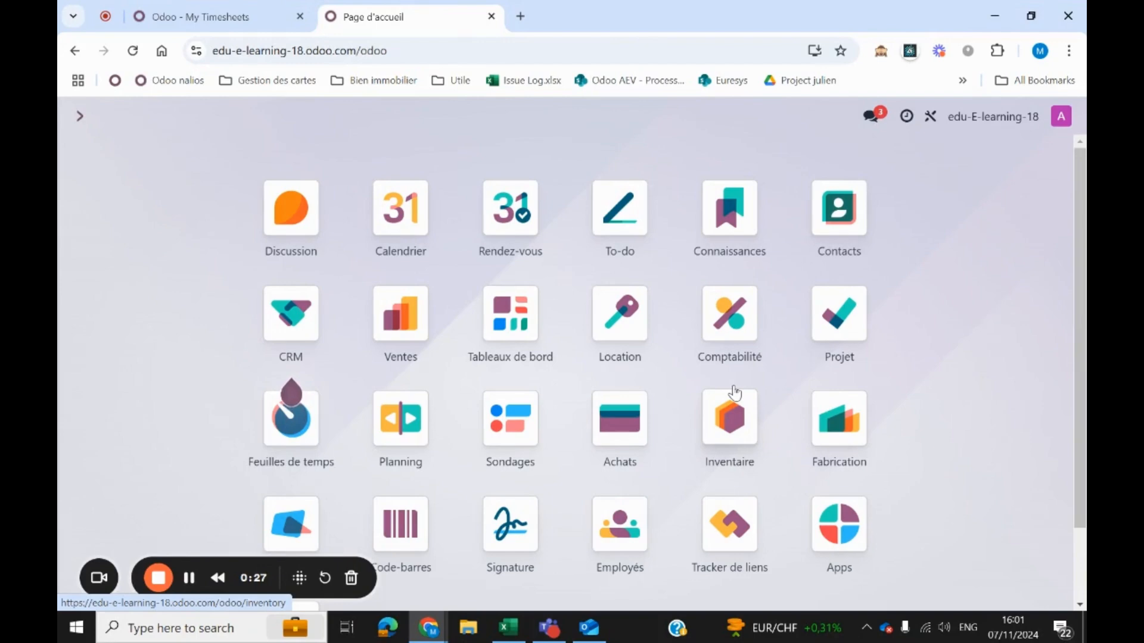
Create a new location named Prêt in the Inventaire app's list of locations (Emplacements)
click(713, 420)
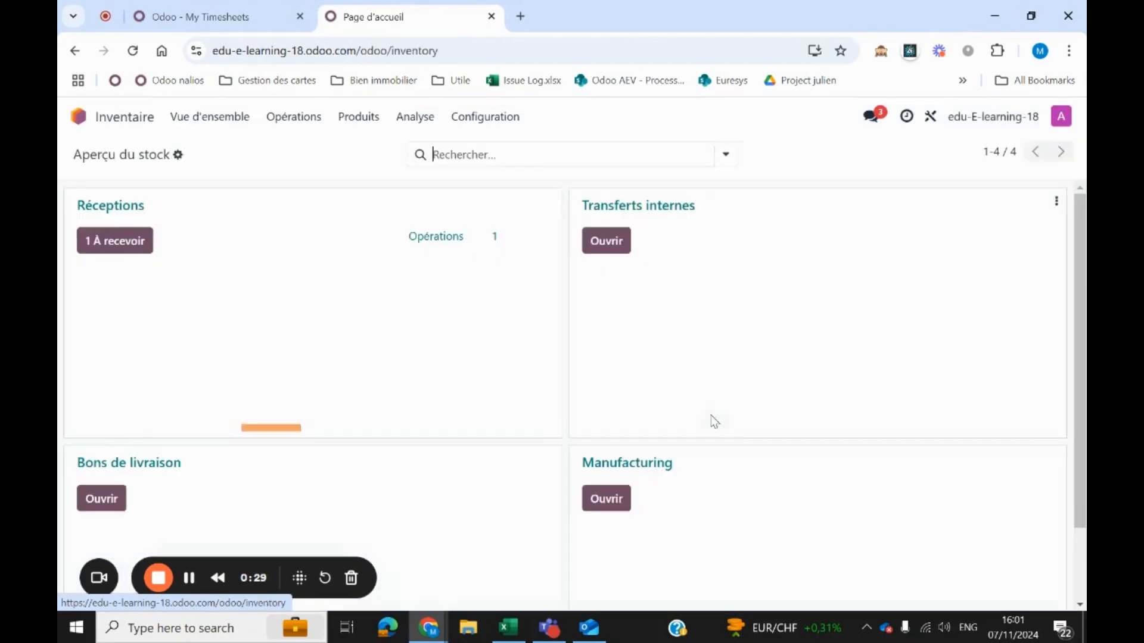
click(473, 118)
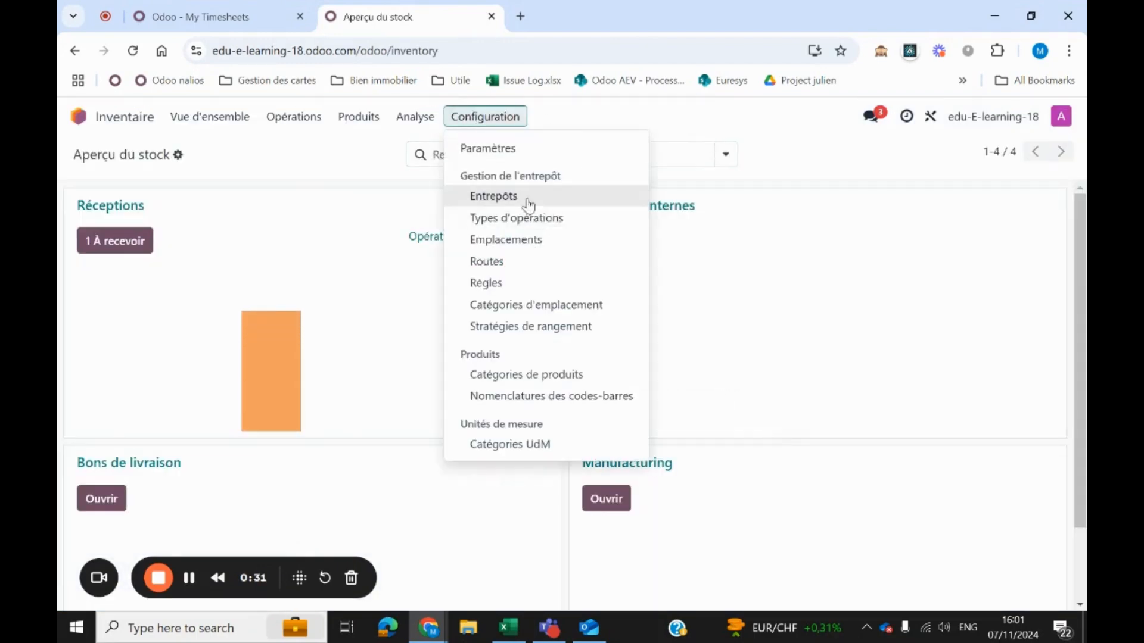
click(539, 239)
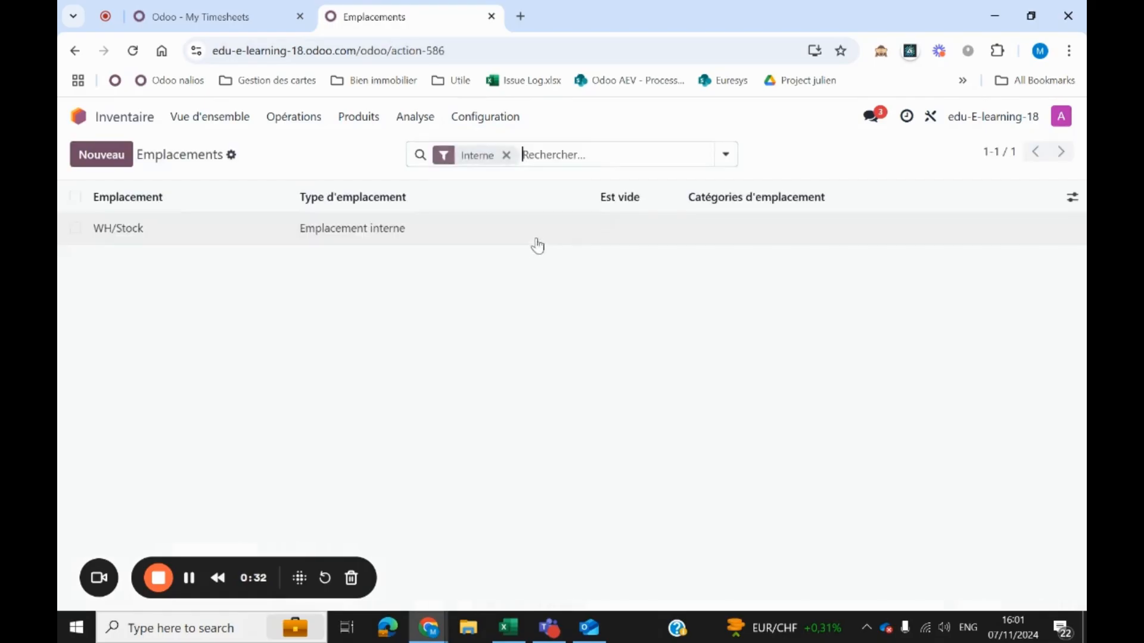
click(101, 157)
text(Pret)
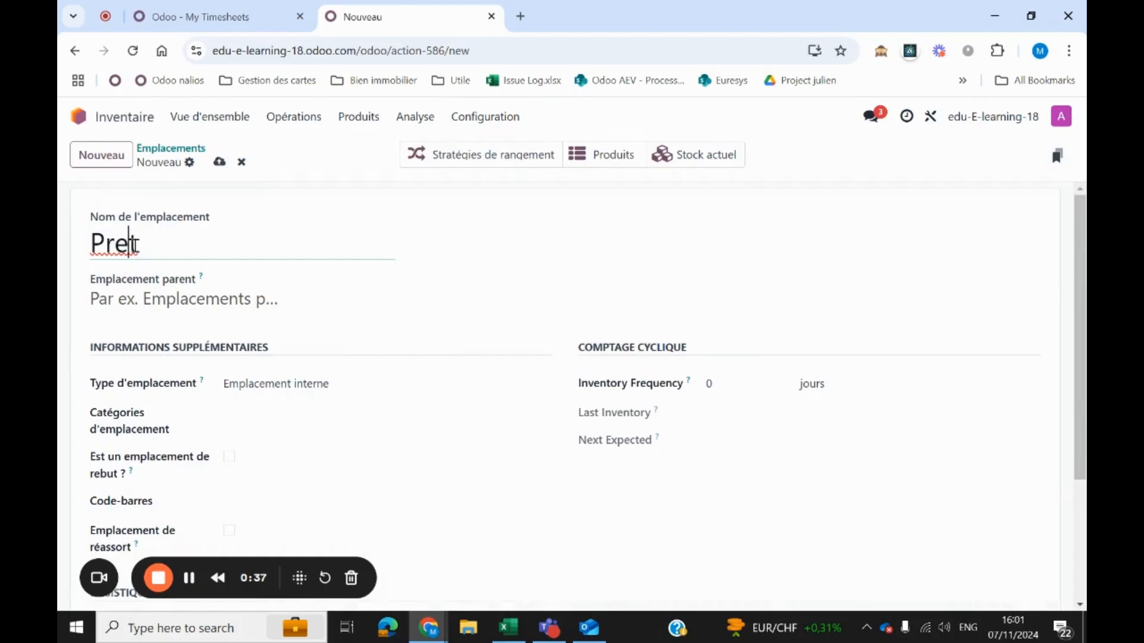
key(BackSpace)
text(ê)
Set the new location's parent to WH/Stock and save the record
click(136, 301)
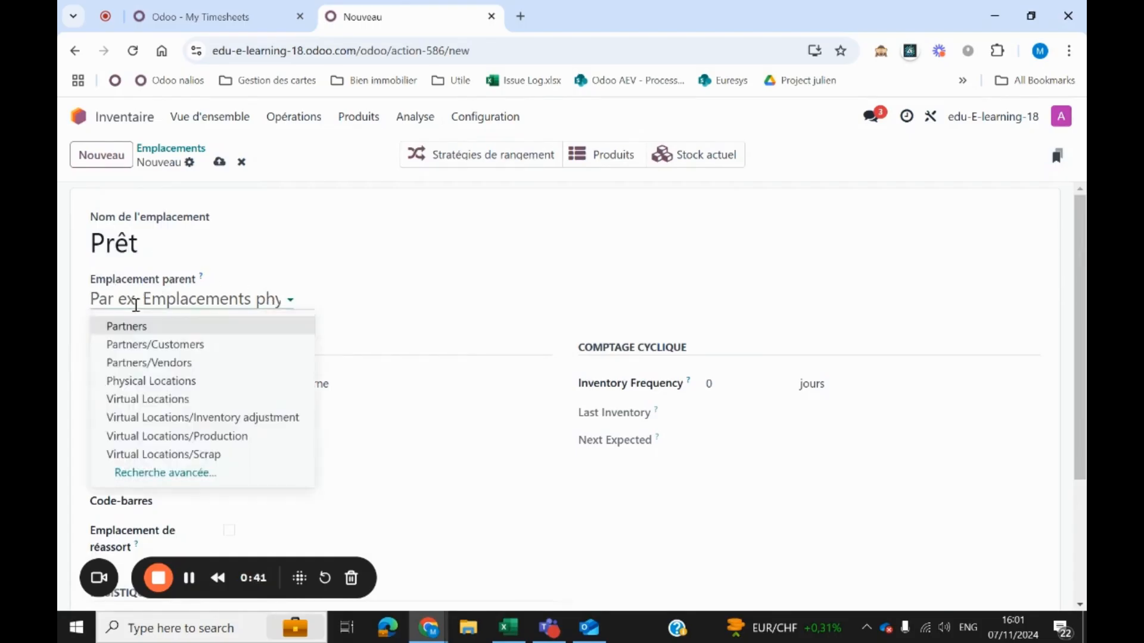
text(stock)
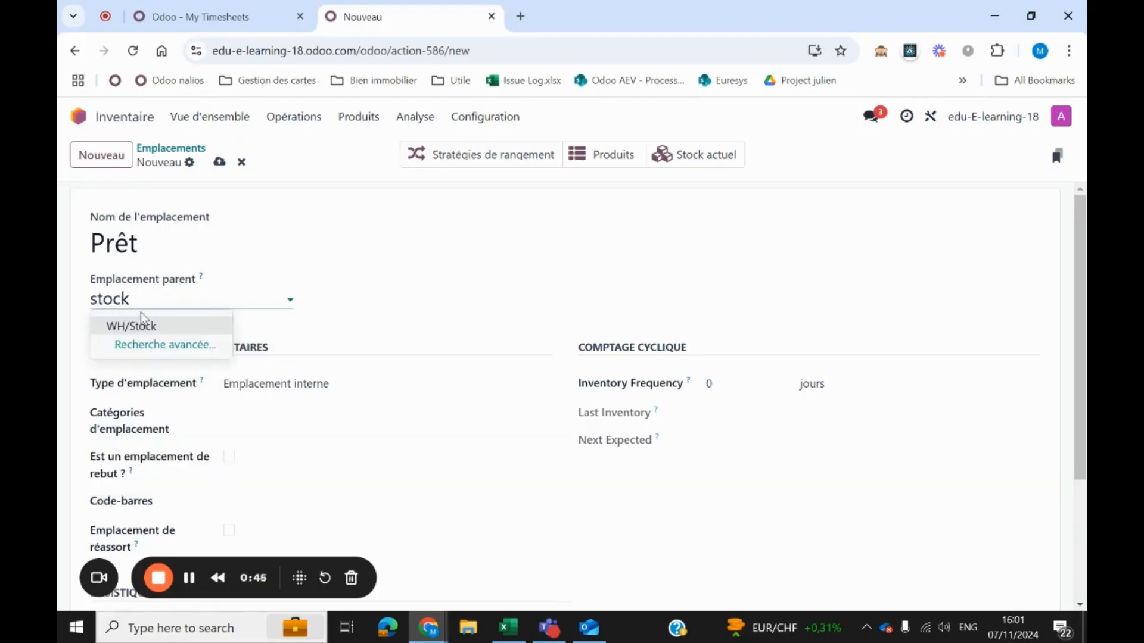
click(142, 322)
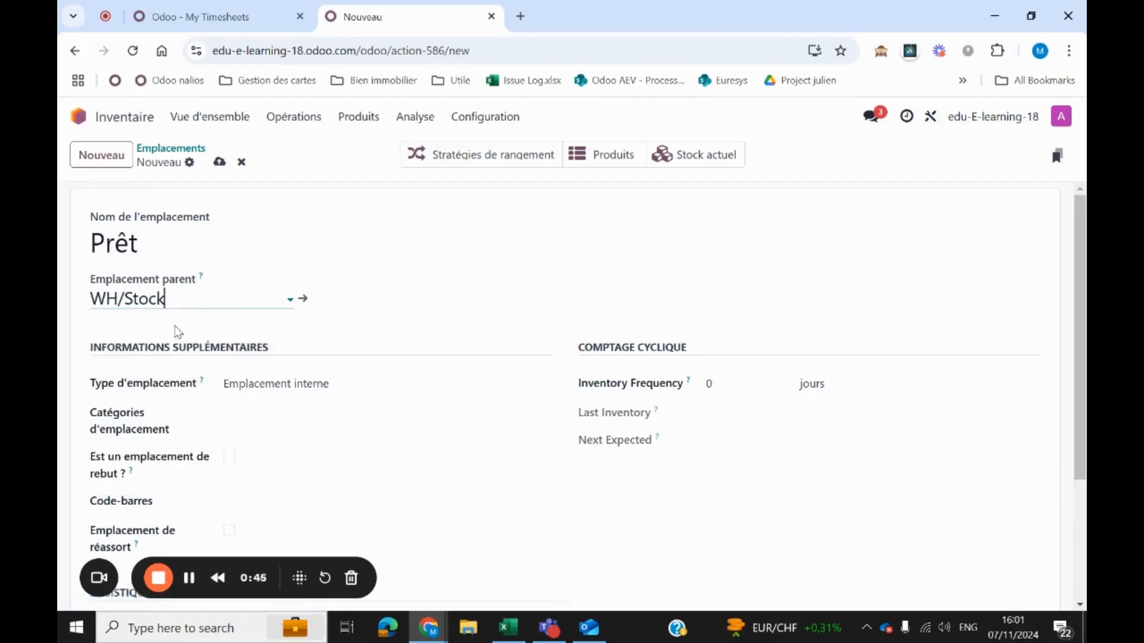
click(220, 161)
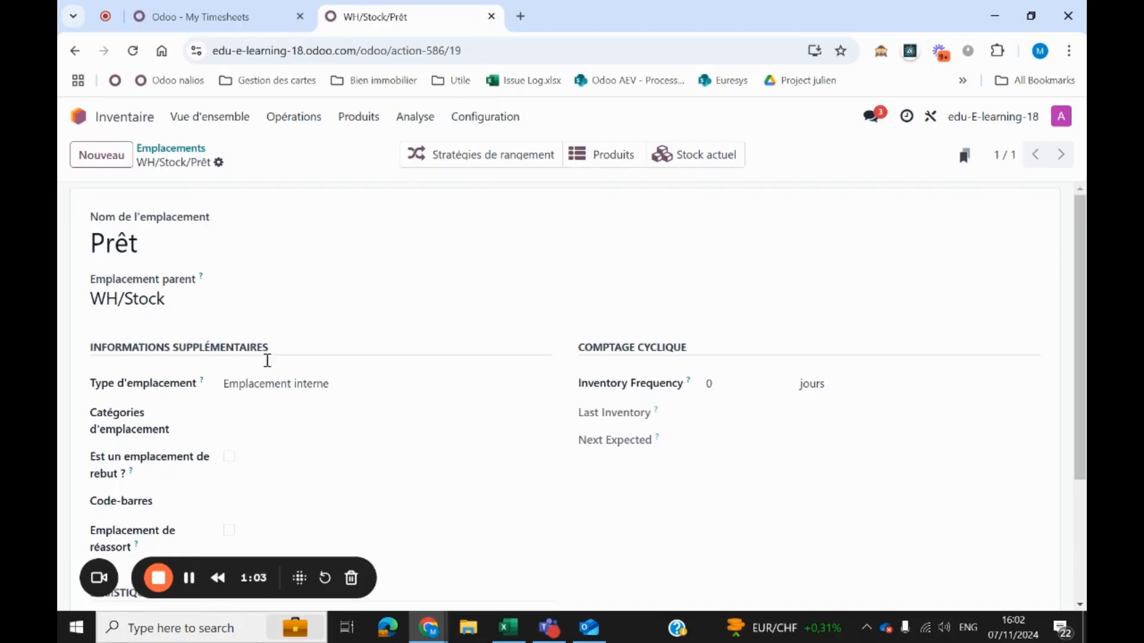
Save the Prêt location with the type Emplacement fournisseur, and list all locations without the Interne filter
click(297, 388)
key(Up)
key(Up)
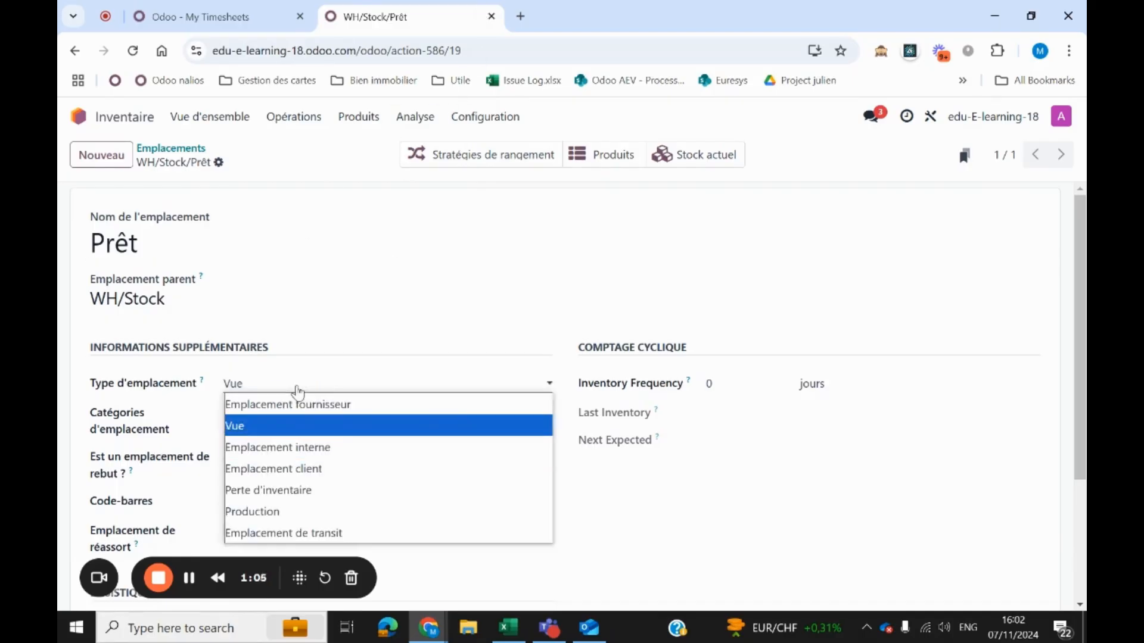
key(Return)
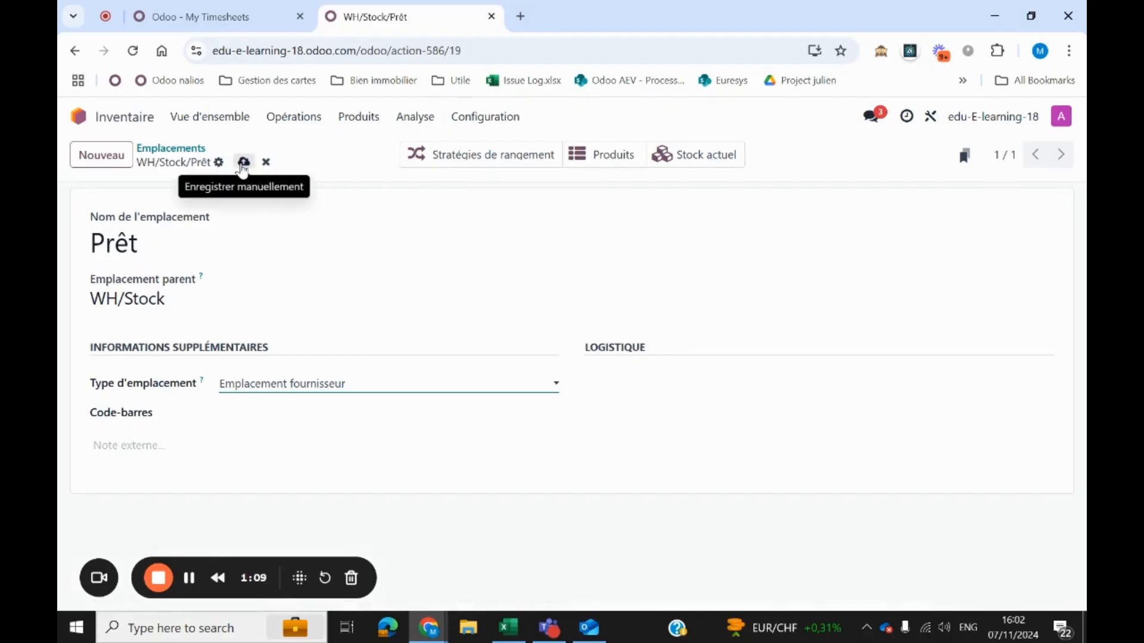
click(240, 388)
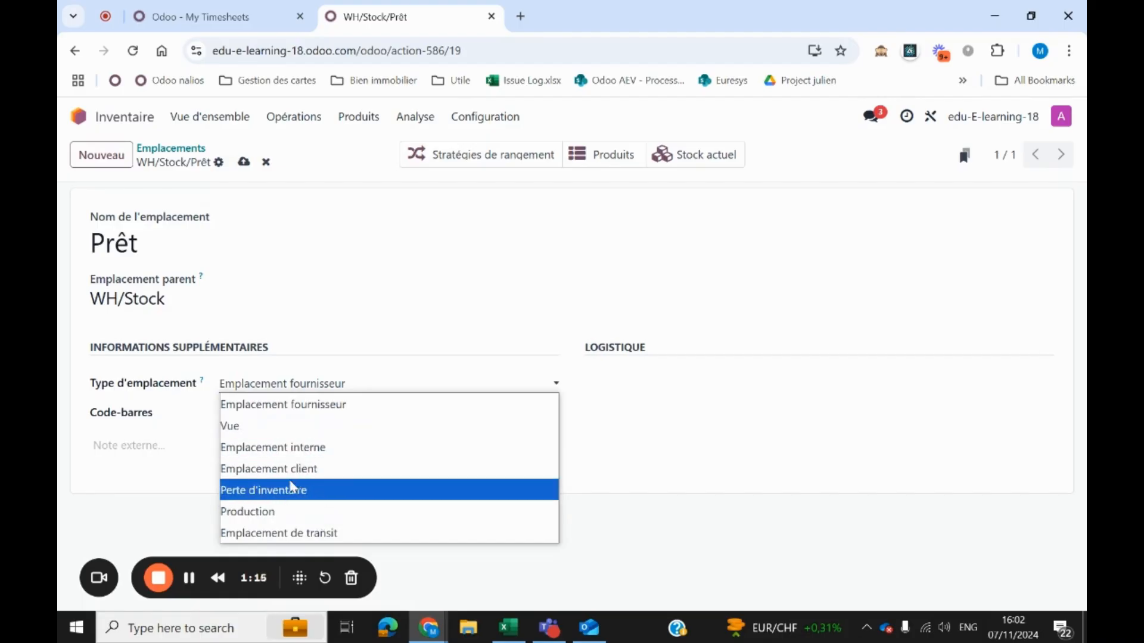
click(306, 405)
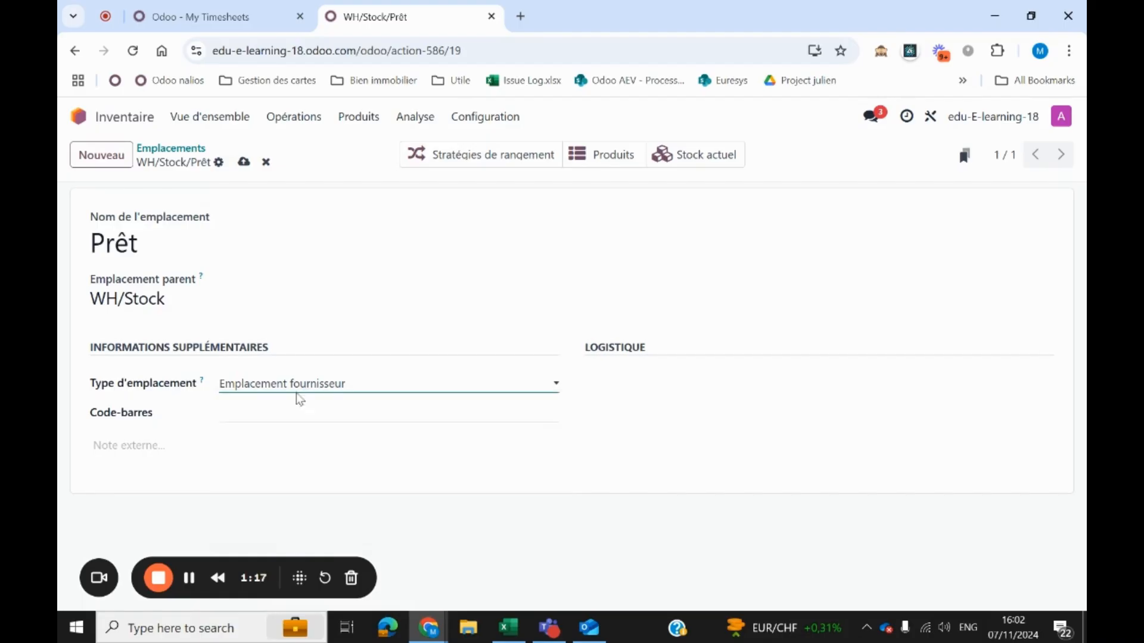
click(243, 162)
click(186, 154)
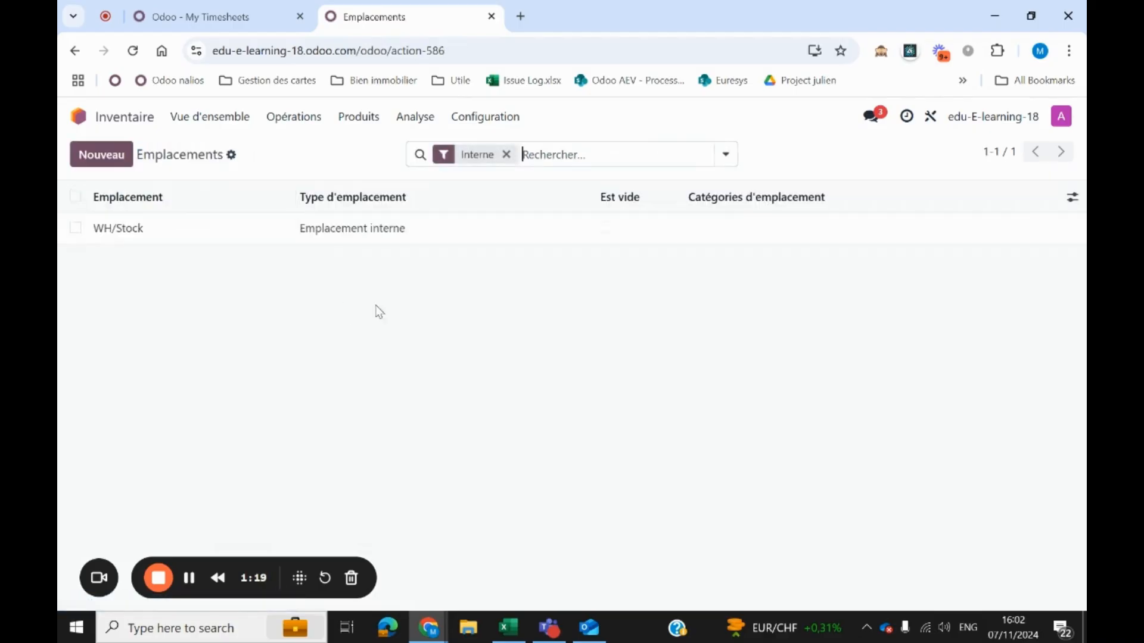
click(506, 155)
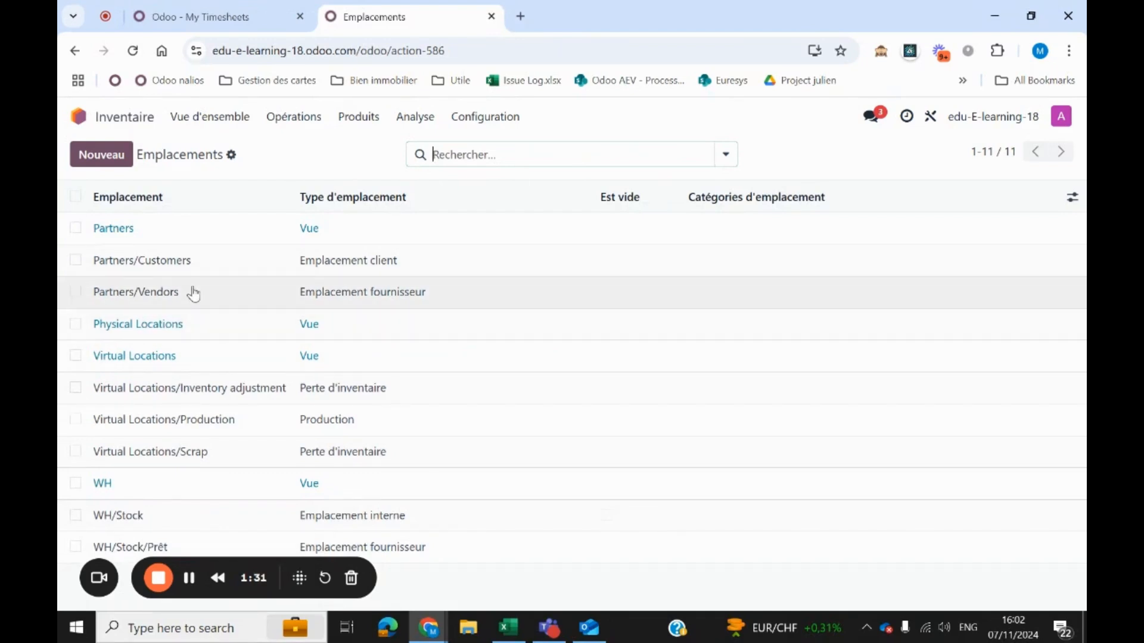
Create a new inventory operation type named Réceptions Pret
click(483, 116)
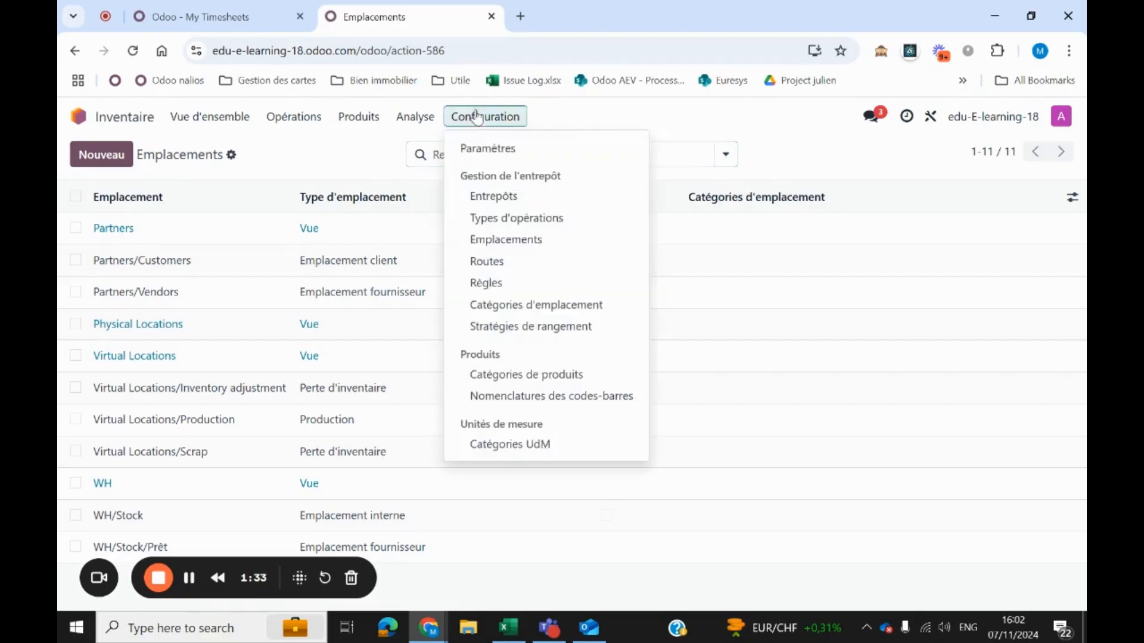
click(511, 218)
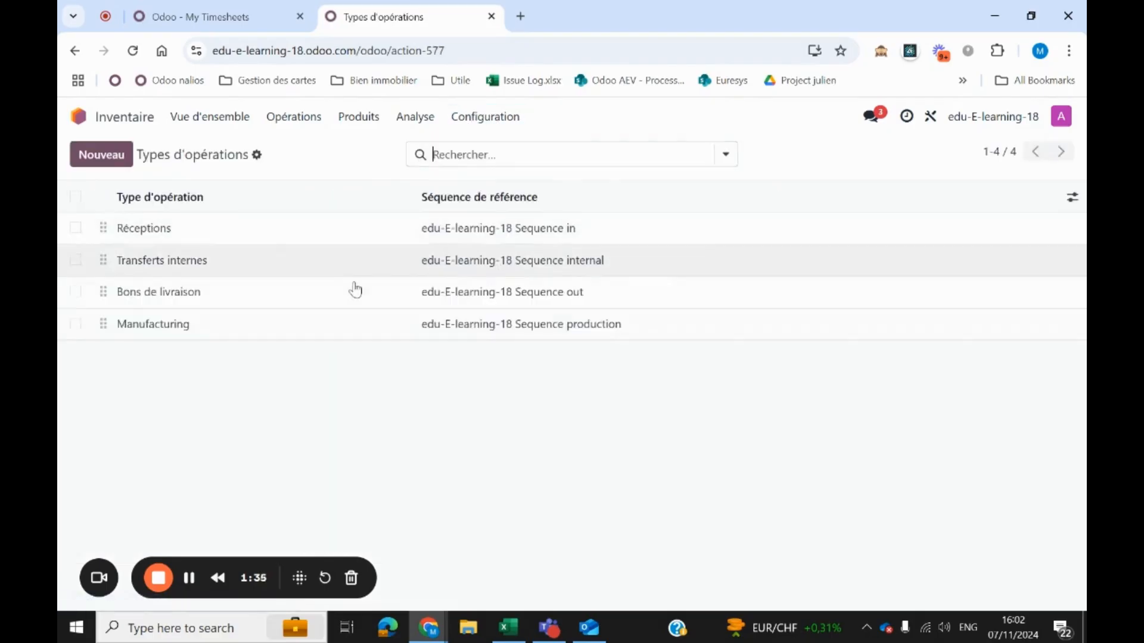
click(101, 154)
text(Récep)
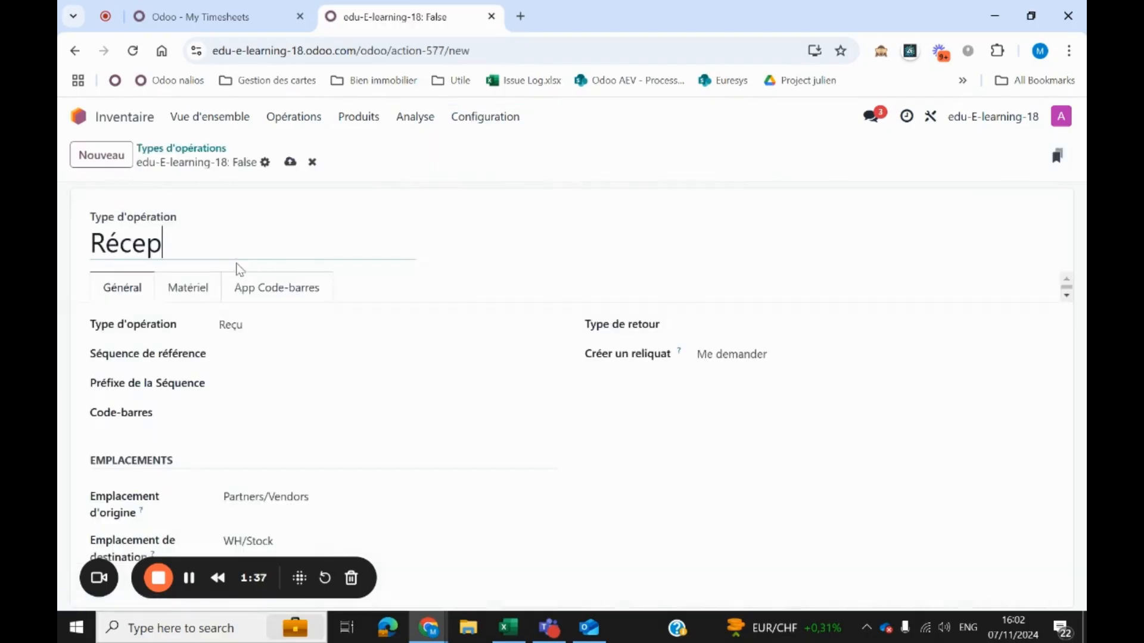
text(tions Pret)
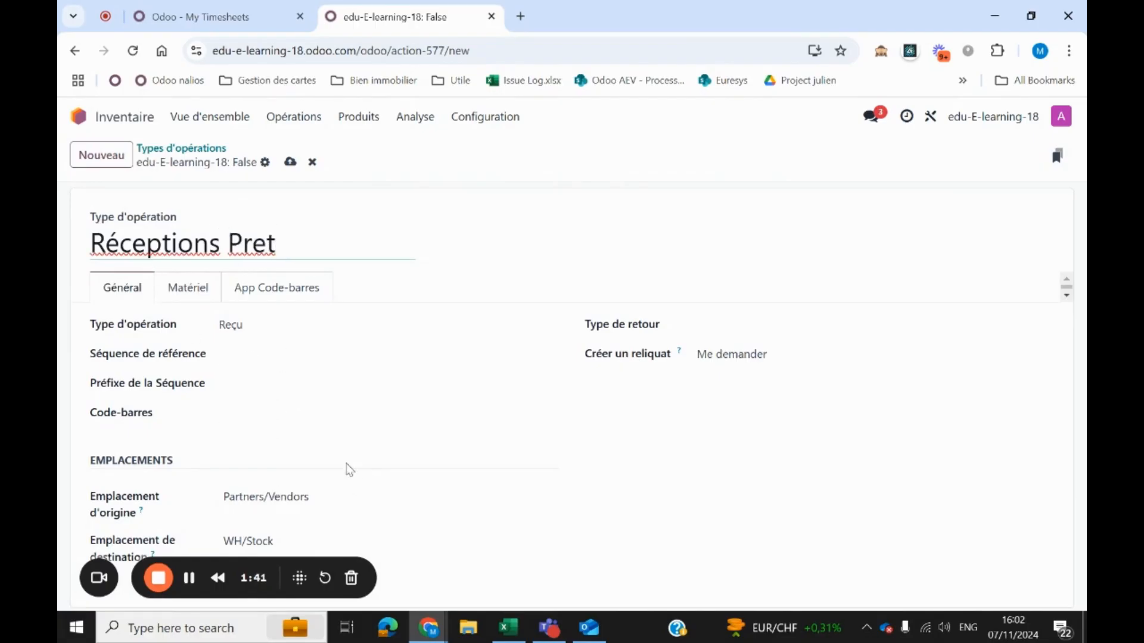
Set the destination location of the Réceptions Pret operation type to WH/Stock/Prêt
click(301, 536)
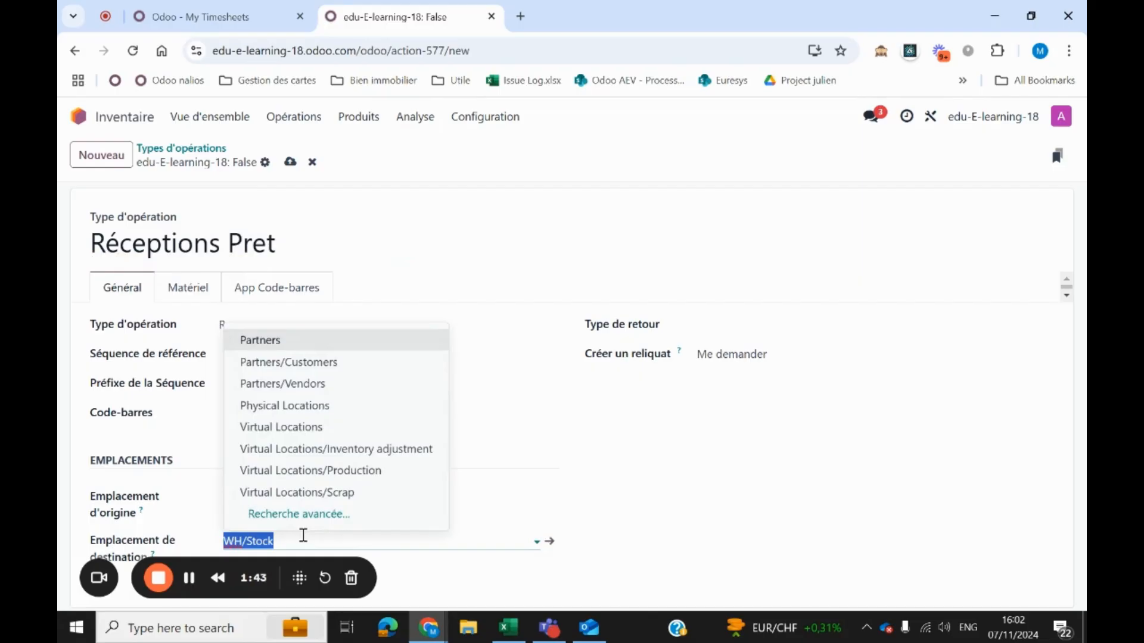
key(Down)
key(Down)
key(Down)
key(Down)
key(Down)
key(Down)
key(Down)
key(Down)
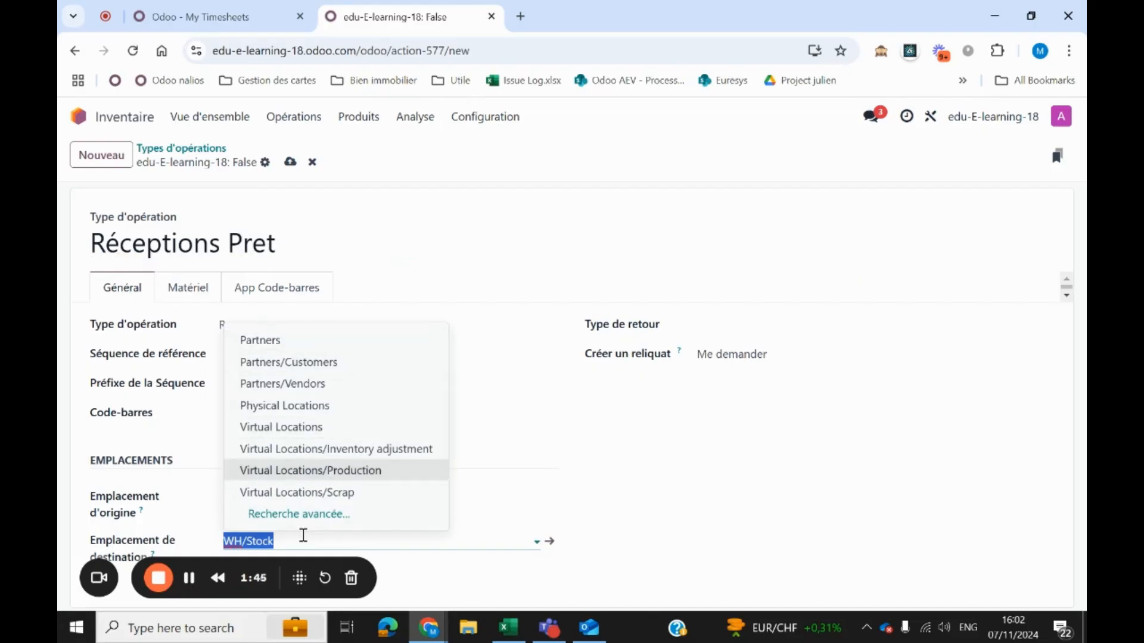
text(pret)
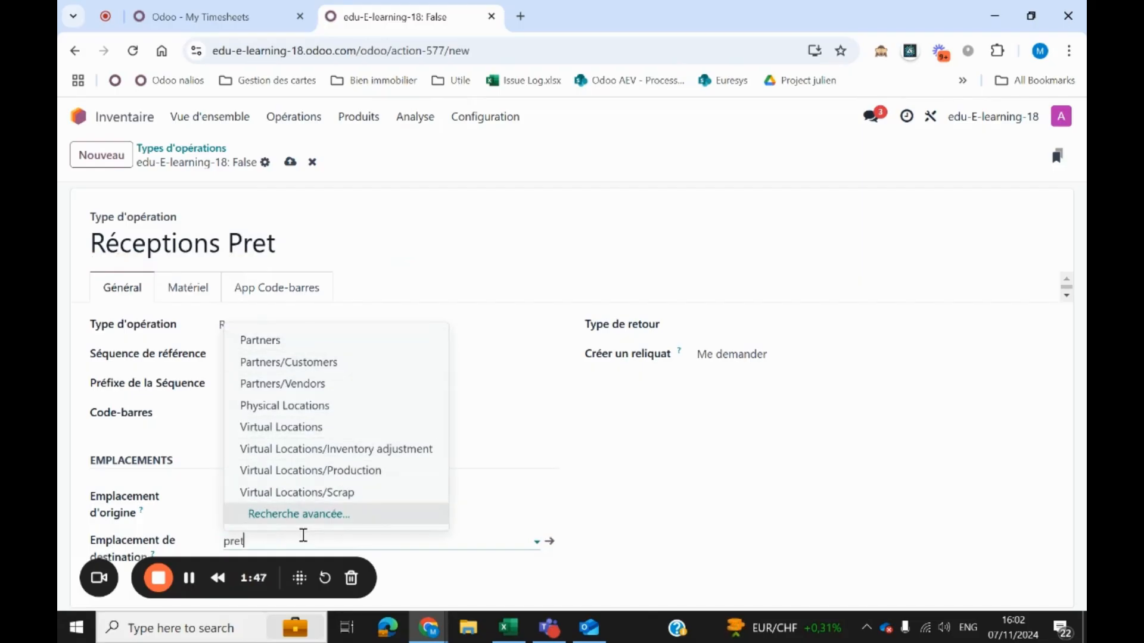
key(BackSpace)
key(BackSpace)
key(BackSpace)
key(BackSpace)
text(Pret)
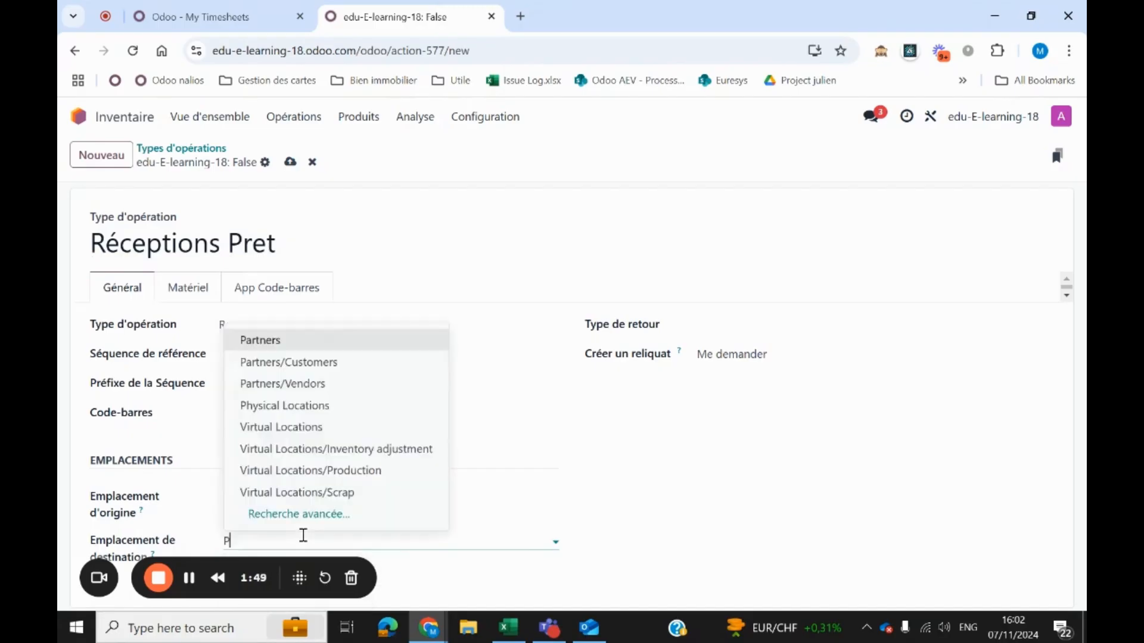
key(BackSpace)
key(BackSpace)
key(BackSpace)
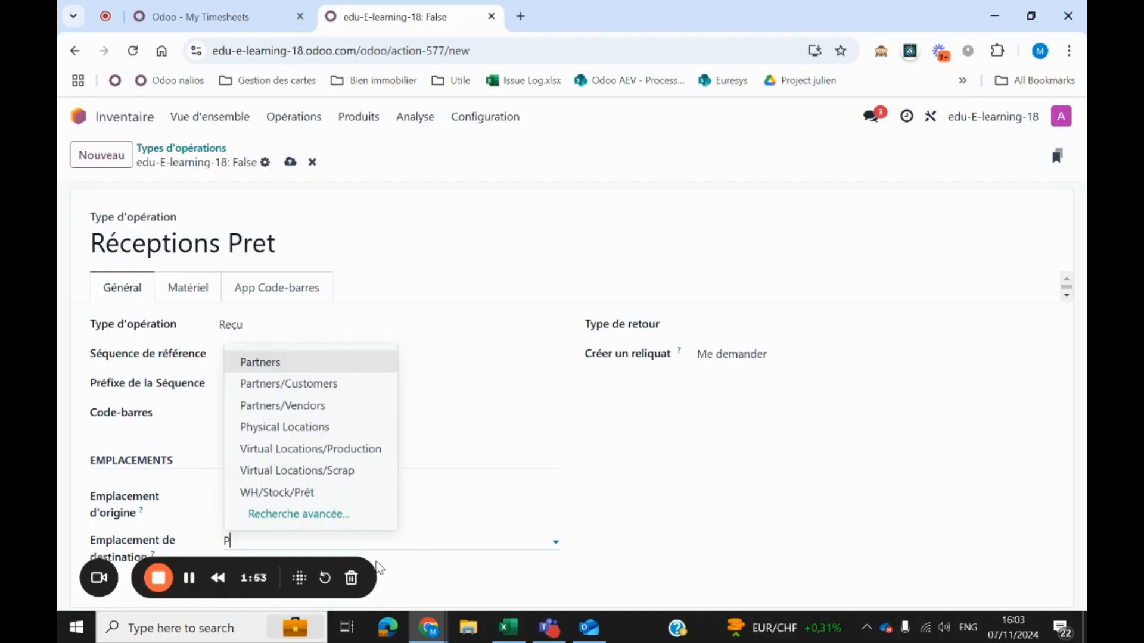
key(Down)
key(Down)
key(Down)
key(Down)
key(Down)
key(Down)
key(Return)
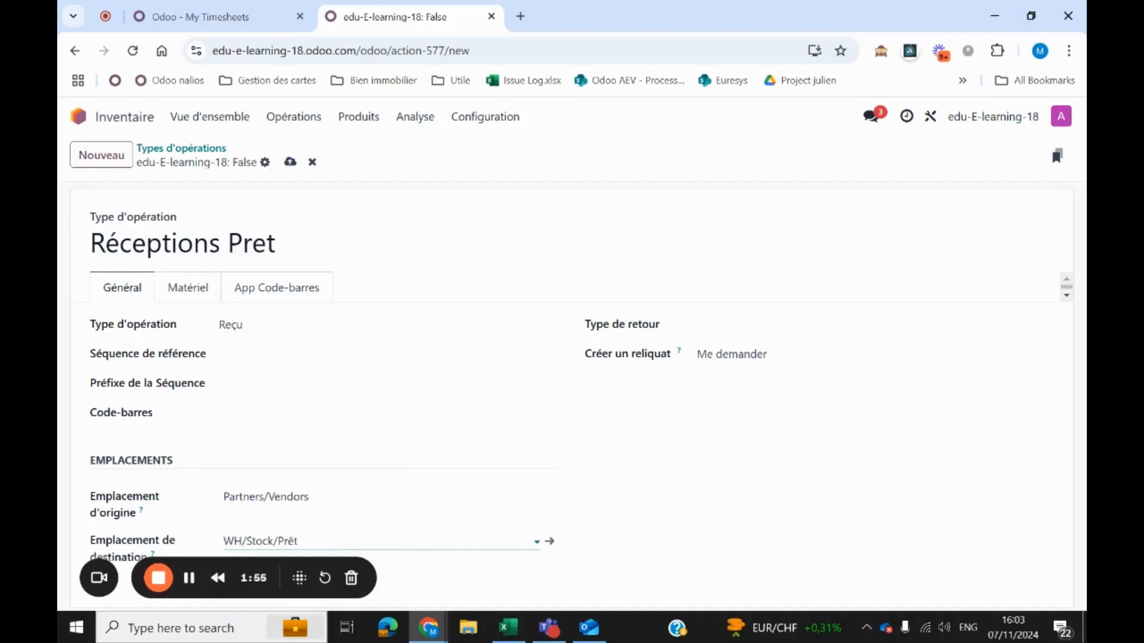
Enter pret as the operation type's sequence prefix and save the record
click(290, 162)
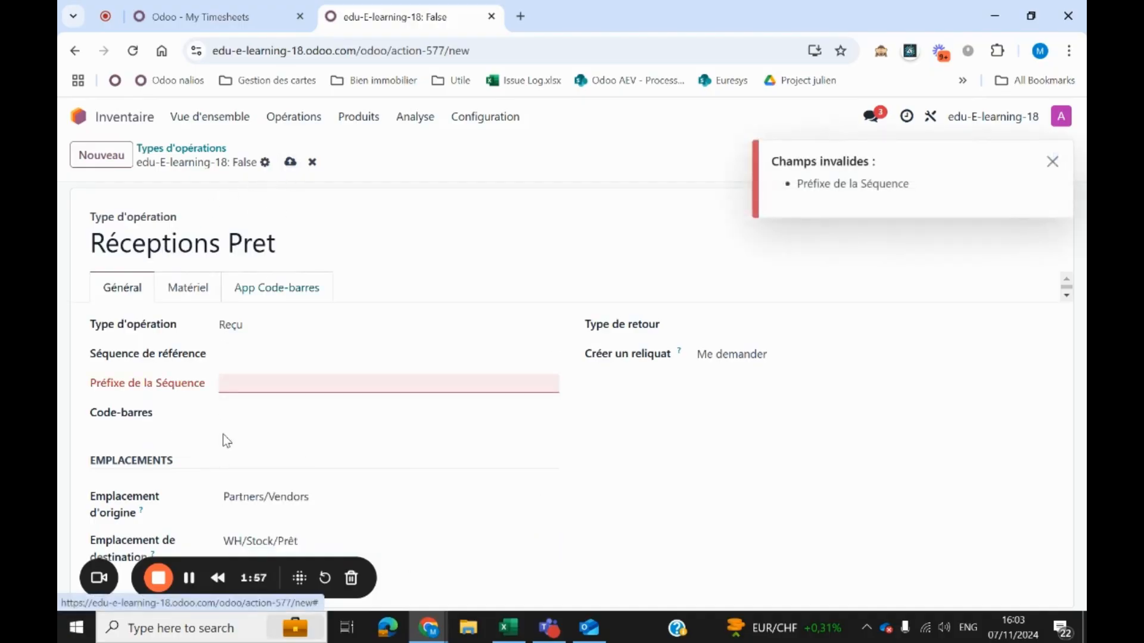
click(241, 386)
text(pr)
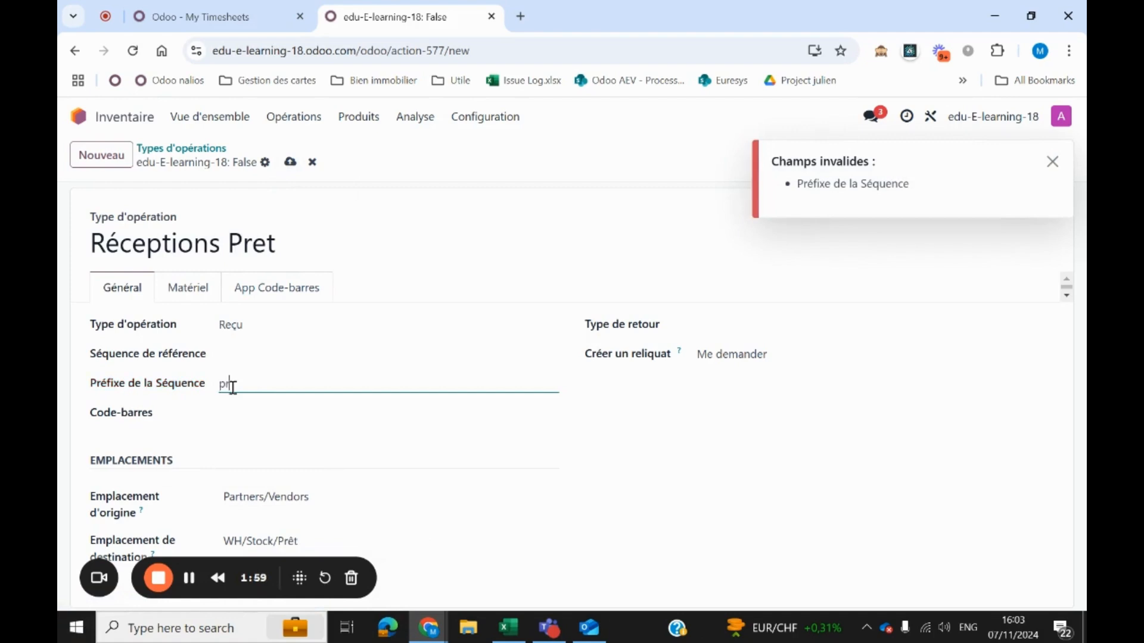
click(291, 162)
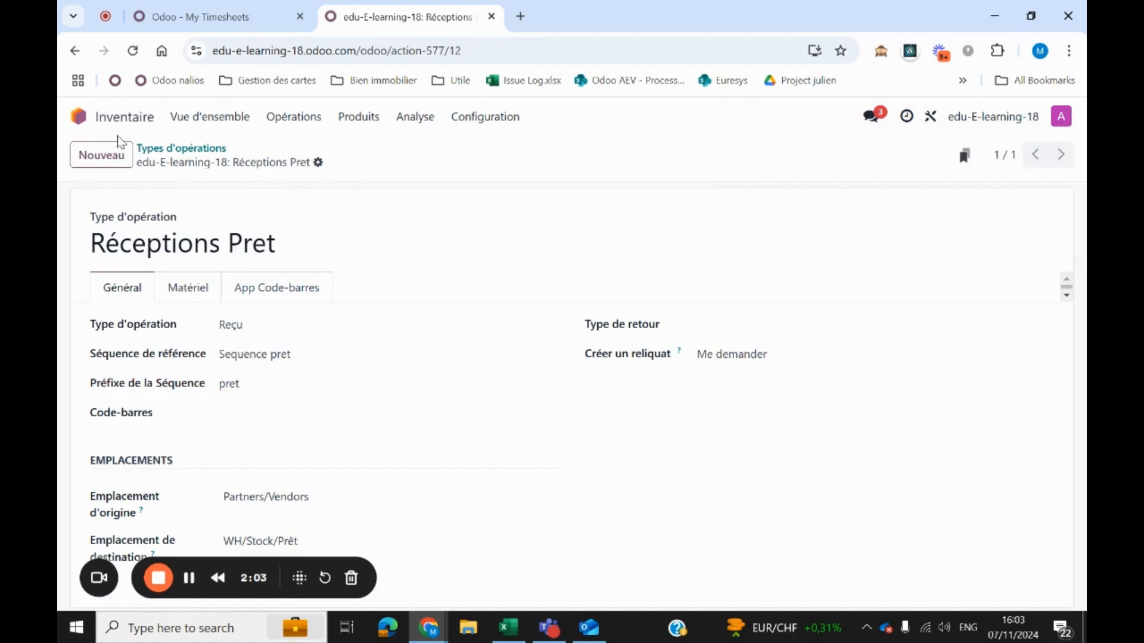
Create a new request for quotation in the Achats app with Azure Interiors as the supplier
click(78, 117)
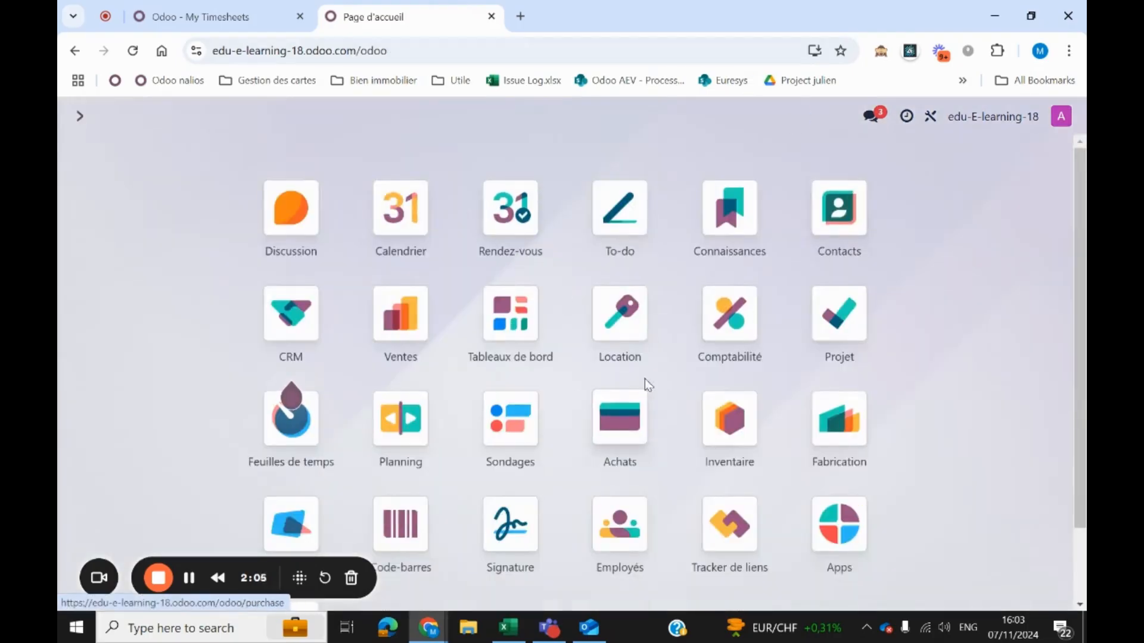
click(614, 421)
click(98, 155)
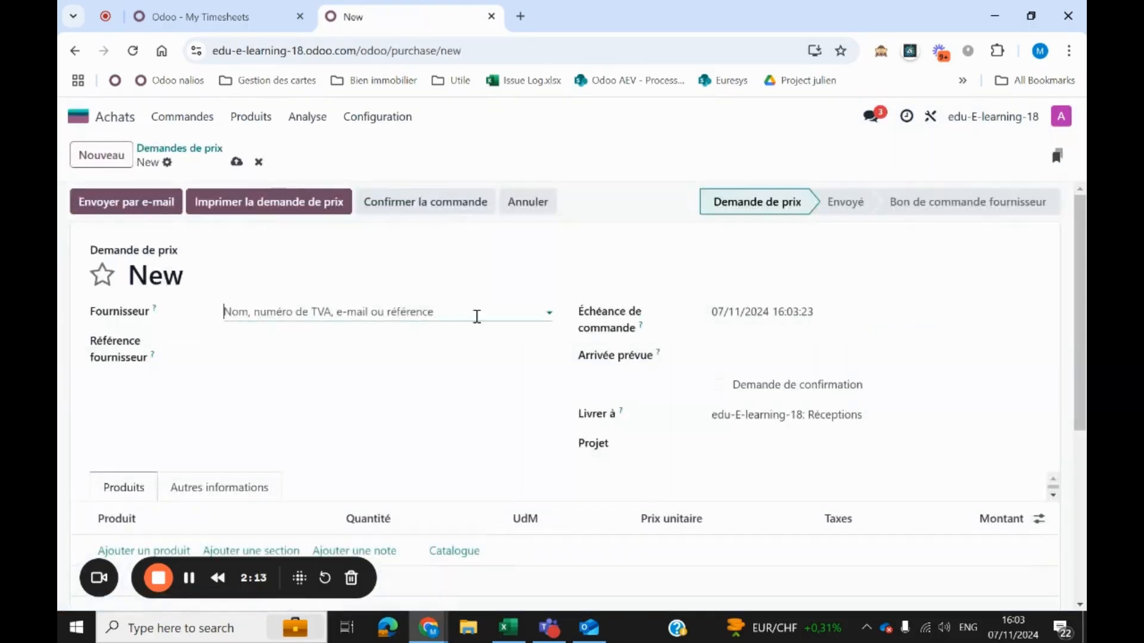
click(252, 313)
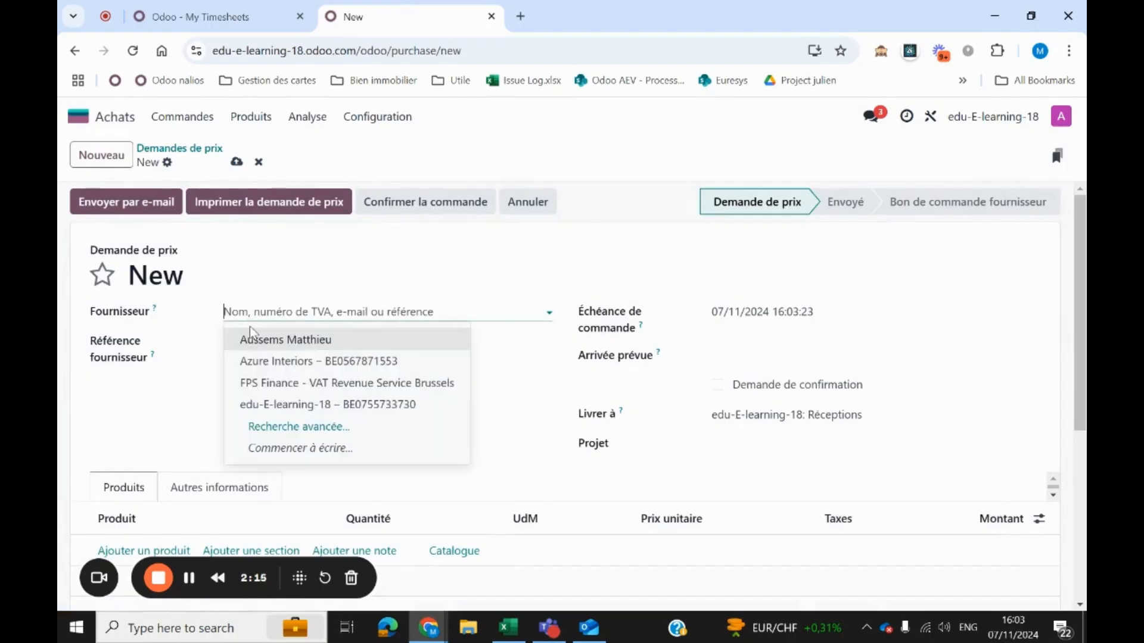
click(257, 361)
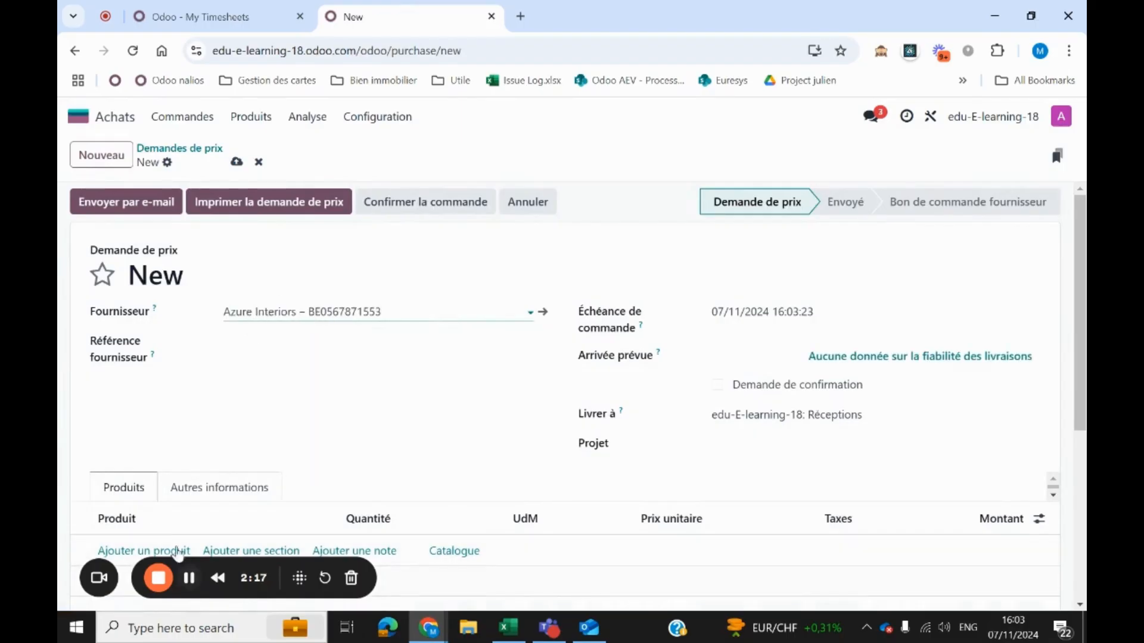
Add a Camera product line with the description "pret pour une période de 30 jours"
click(165, 549)
scroll(159, 417, down, 5)
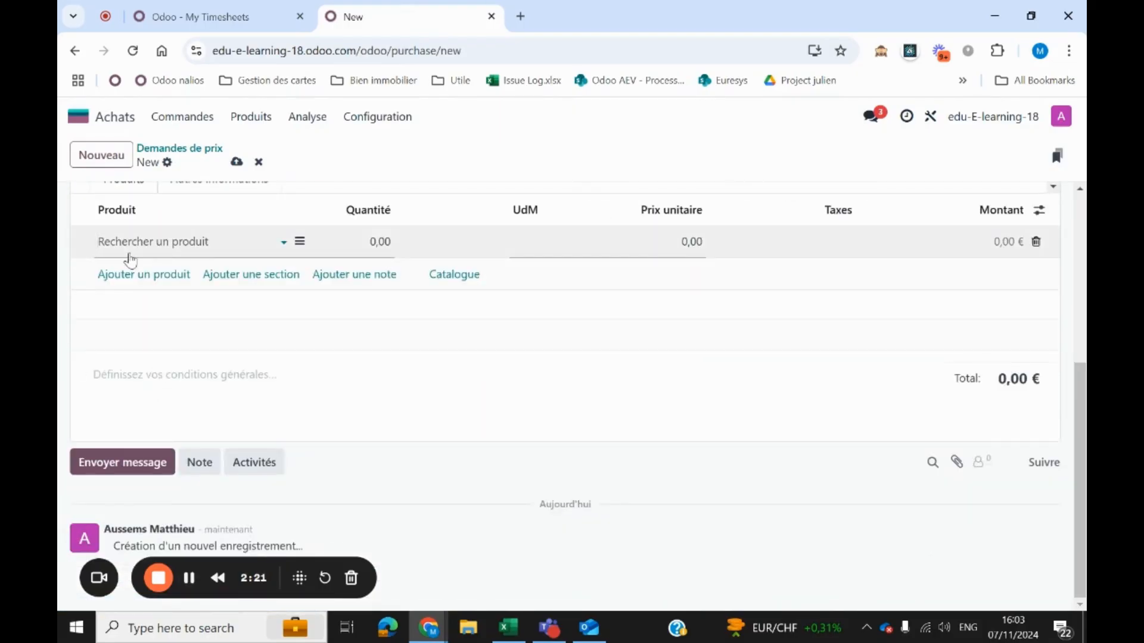
text(Ca)
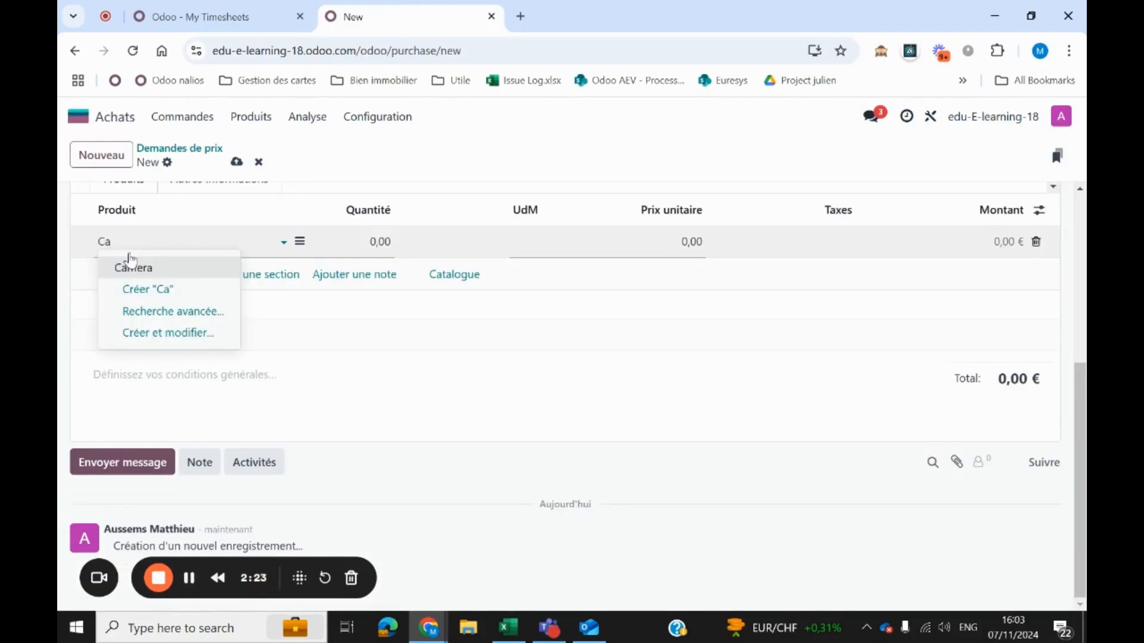
click(130, 265)
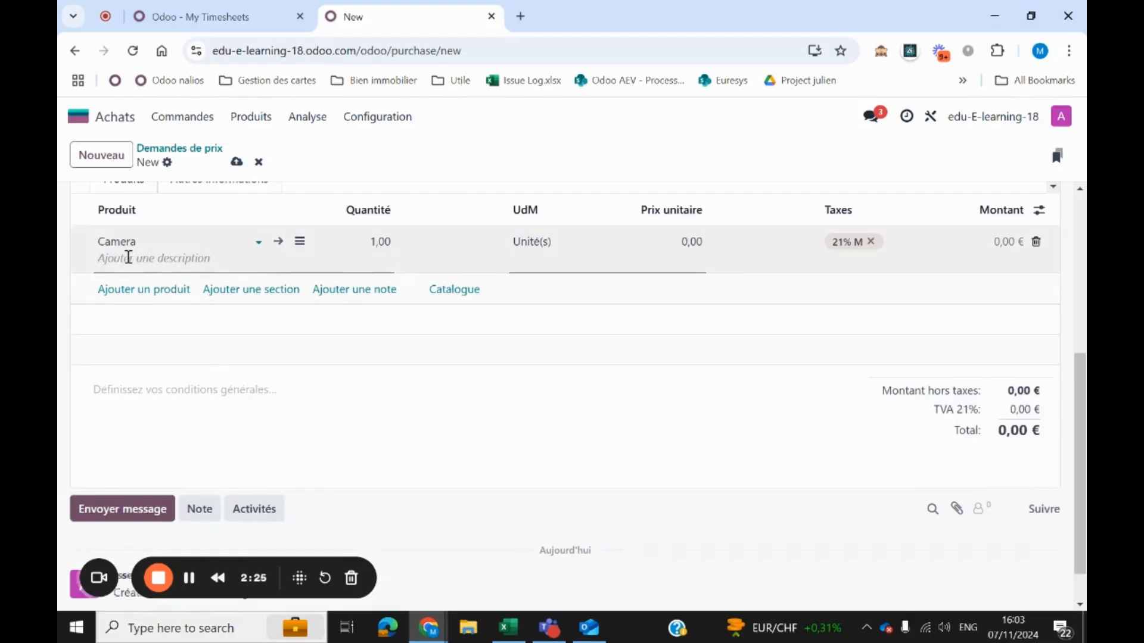
click(130, 258)
text(pret pour une période de 30 jours)
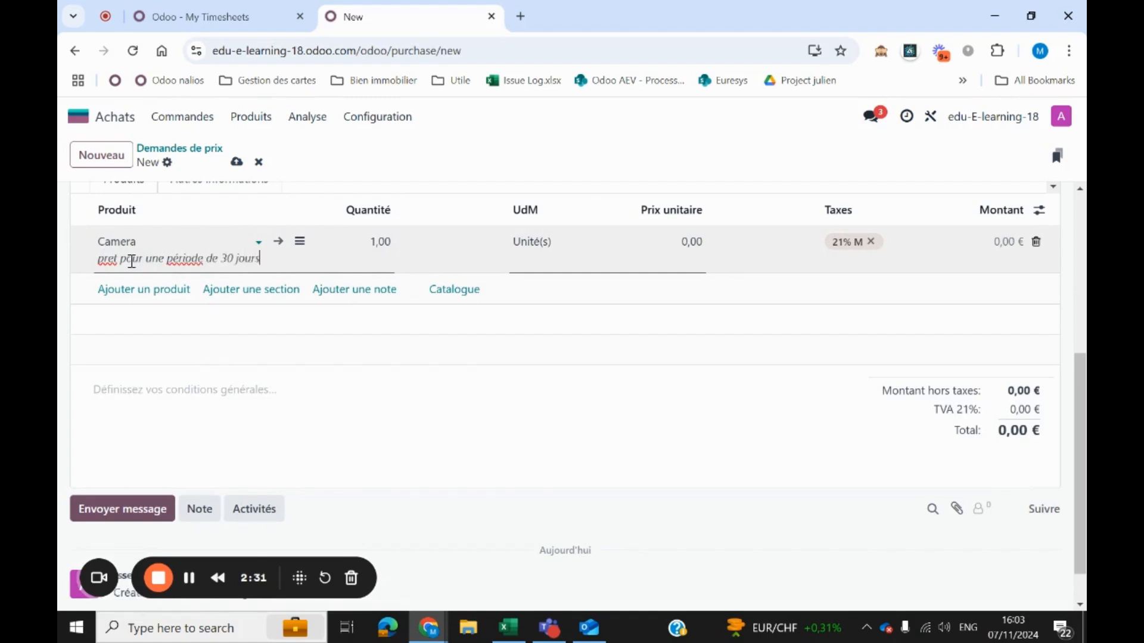
Remove the 21% tax from the Camera line and save the request for quotation
scroll(508, 408, up, 3)
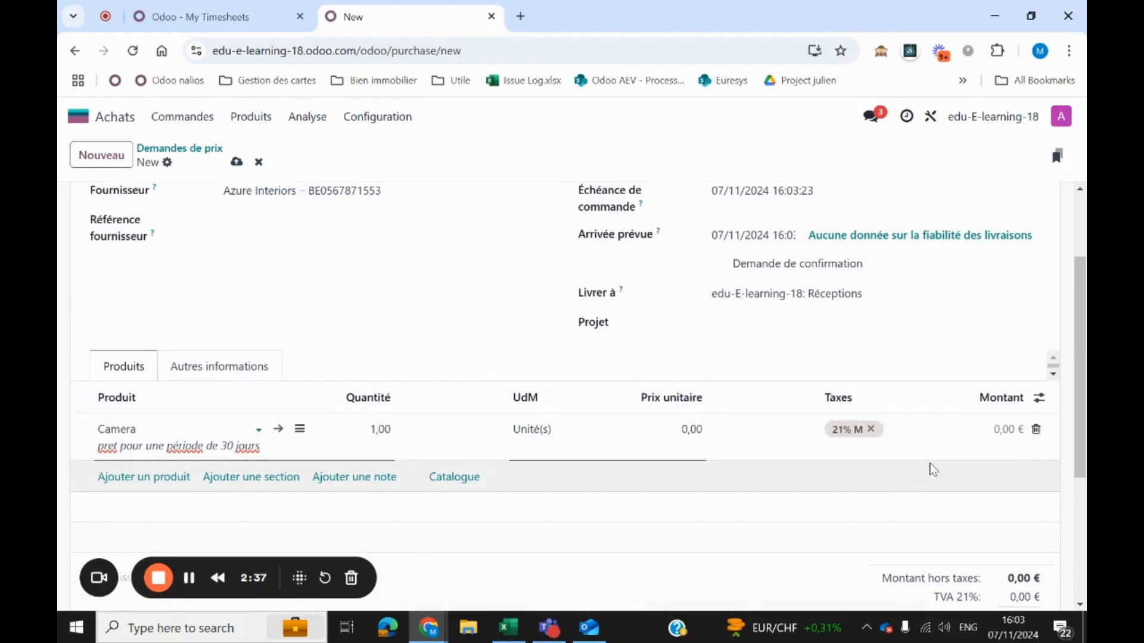
click(878, 439)
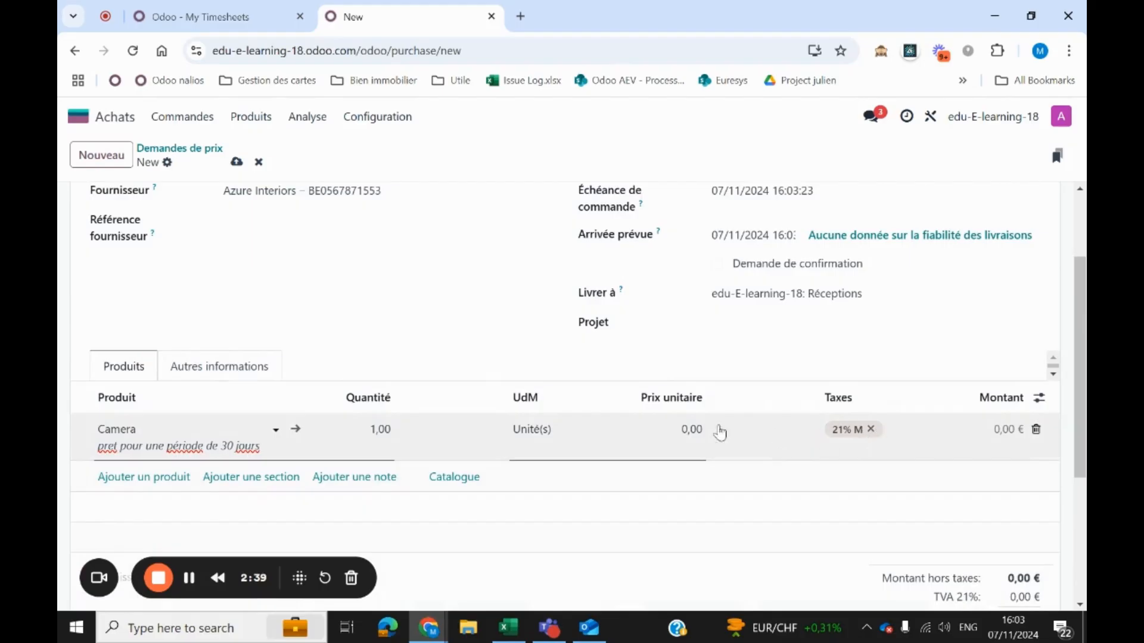
click(871, 429)
scroll(279, 332, up, 3)
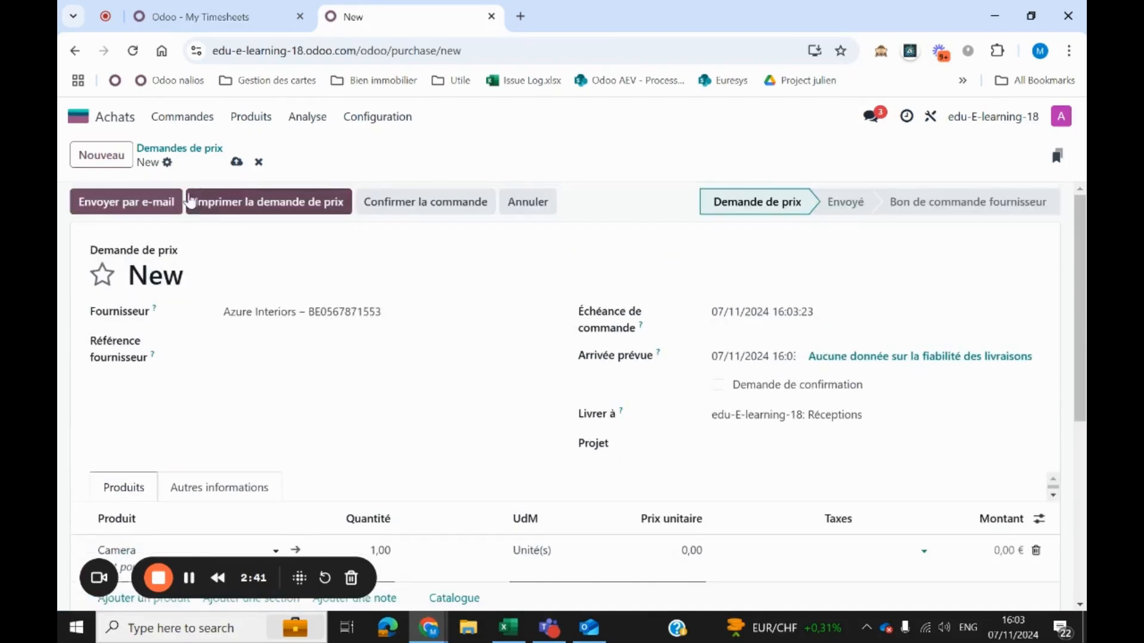
click(236, 162)
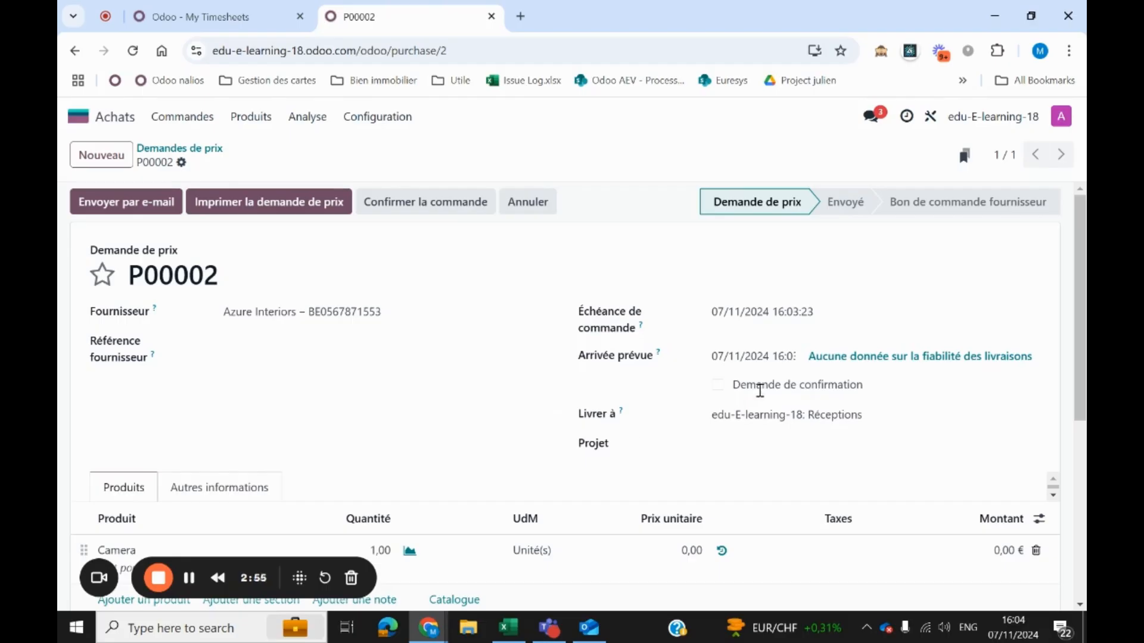
Set the request's delivery operation to edu-E-learning-18: Réceptions Pret and save it
click(899, 411)
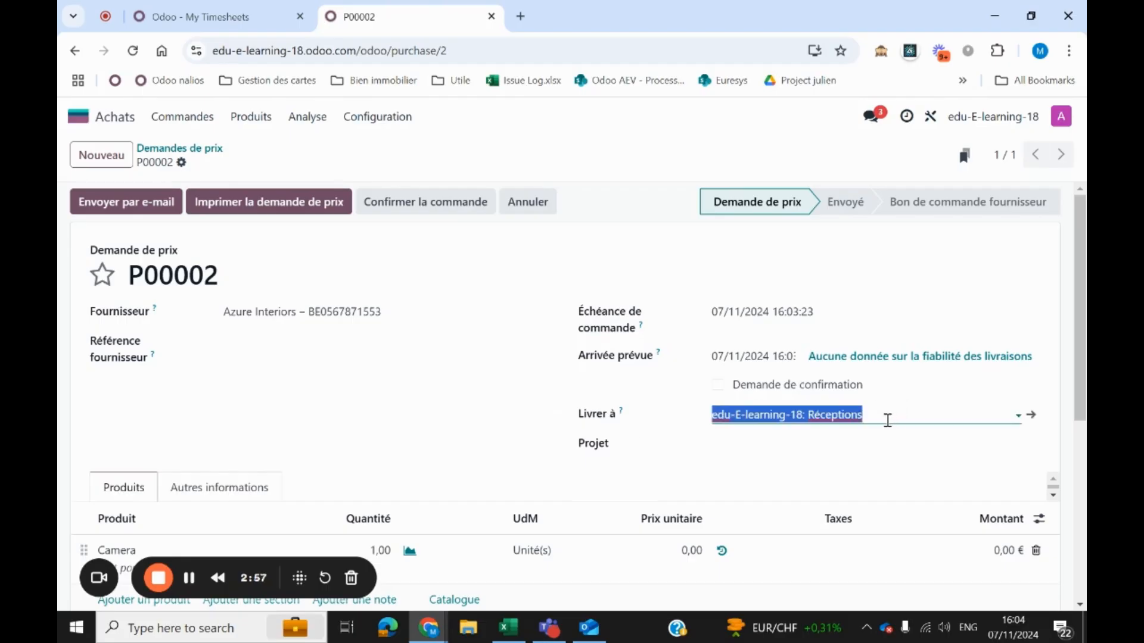
click(887, 418)
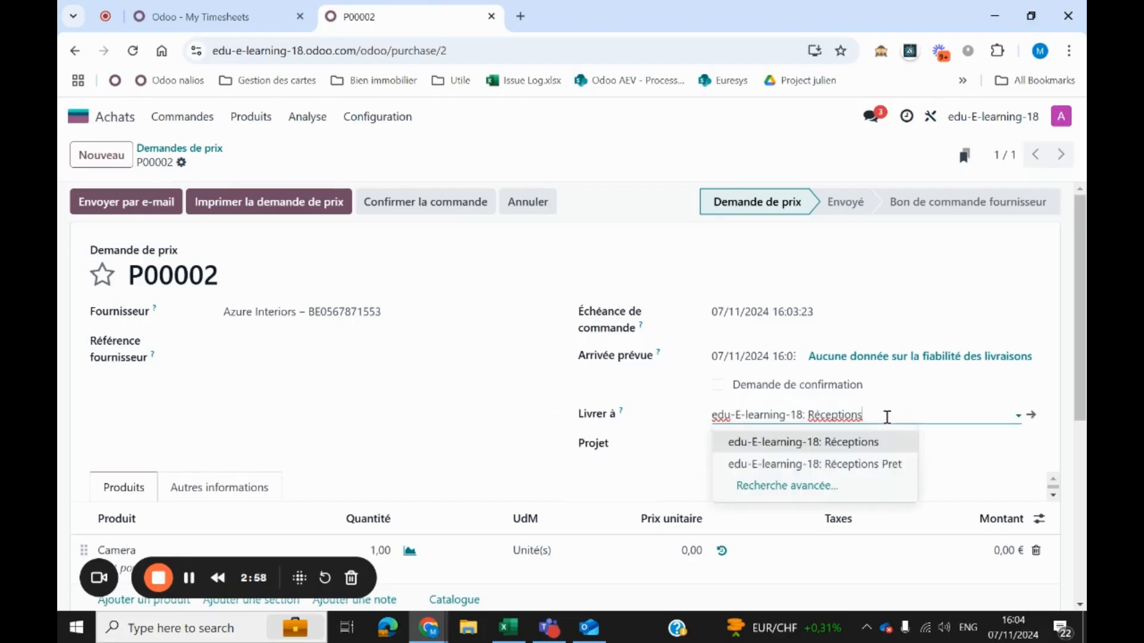
click(868, 463)
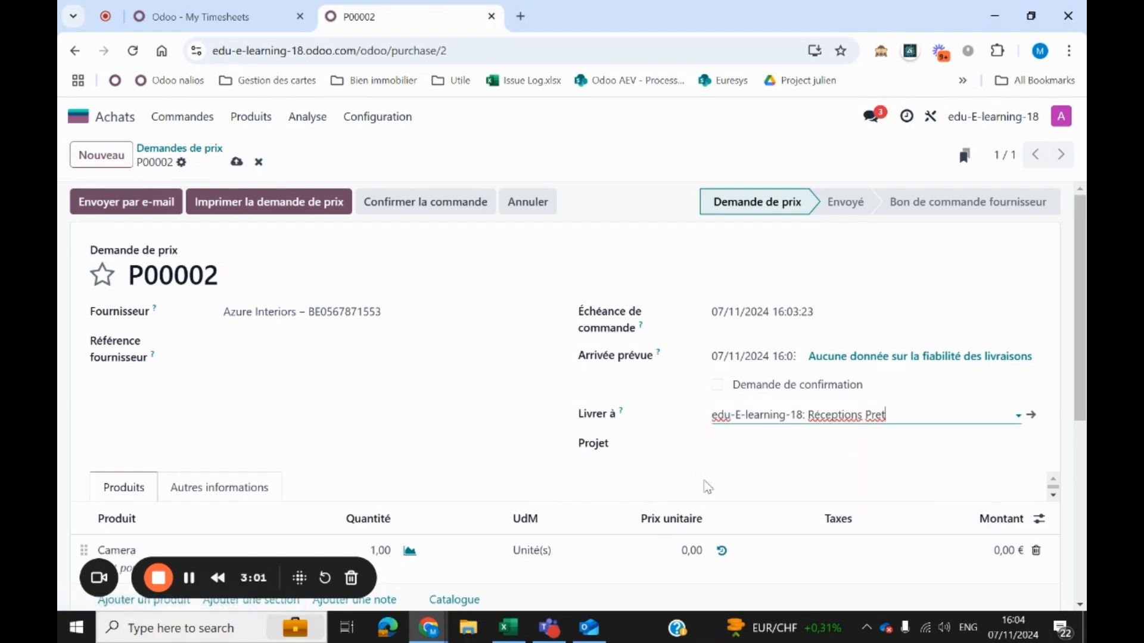
click(235, 167)
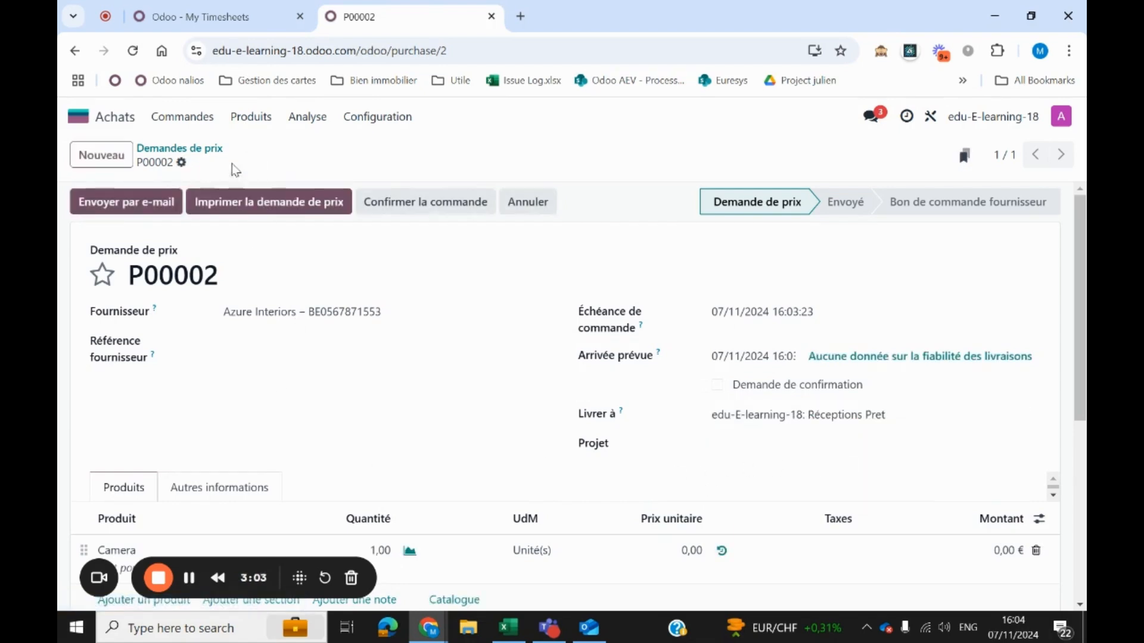
Confirm purchase order P00002 and open its loan receipt
click(426, 207)
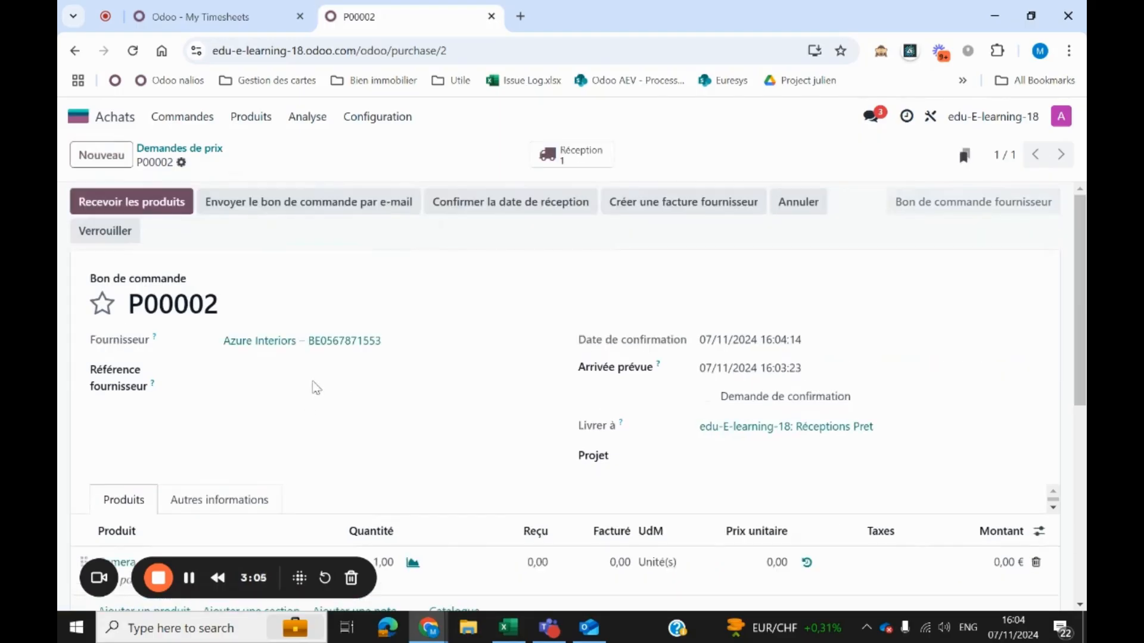
click(570, 154)
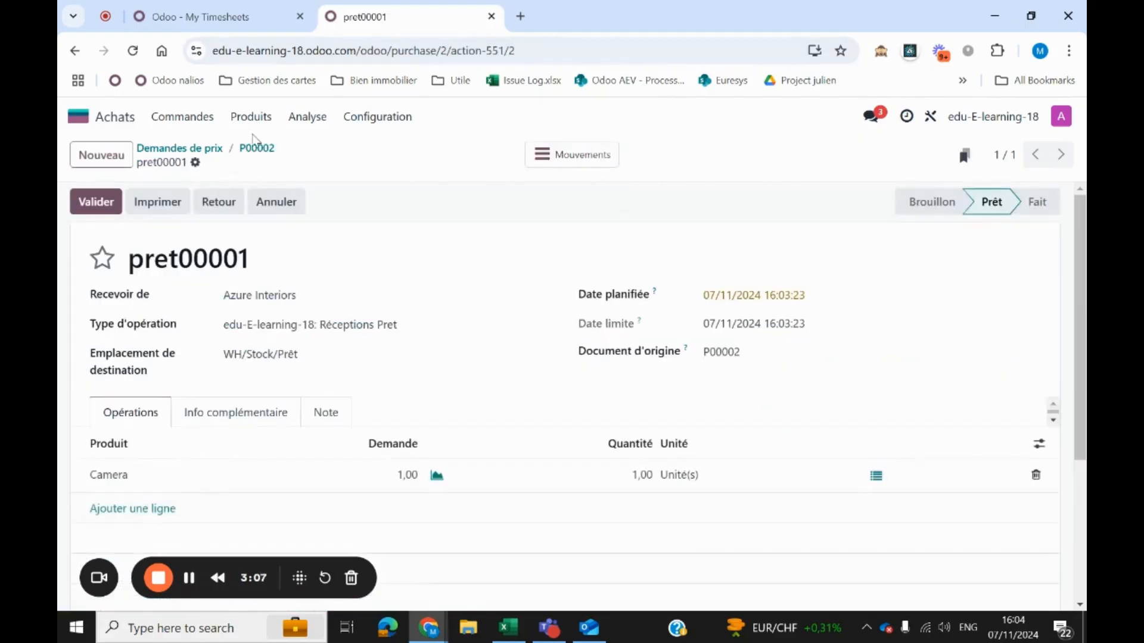
click(258, 149)
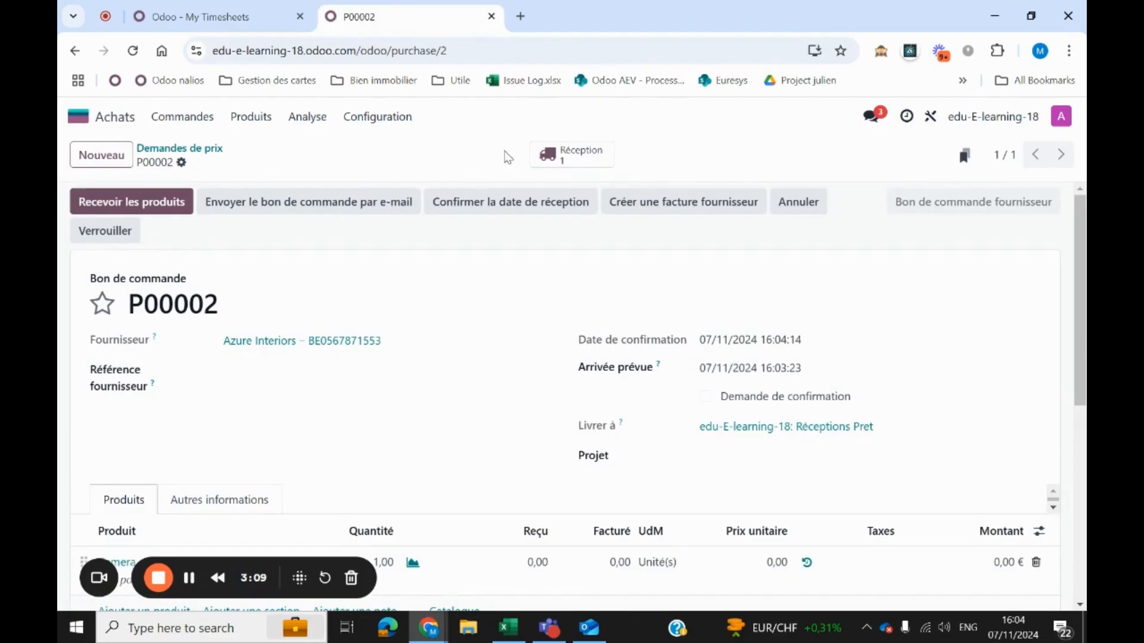
click(575, 157)
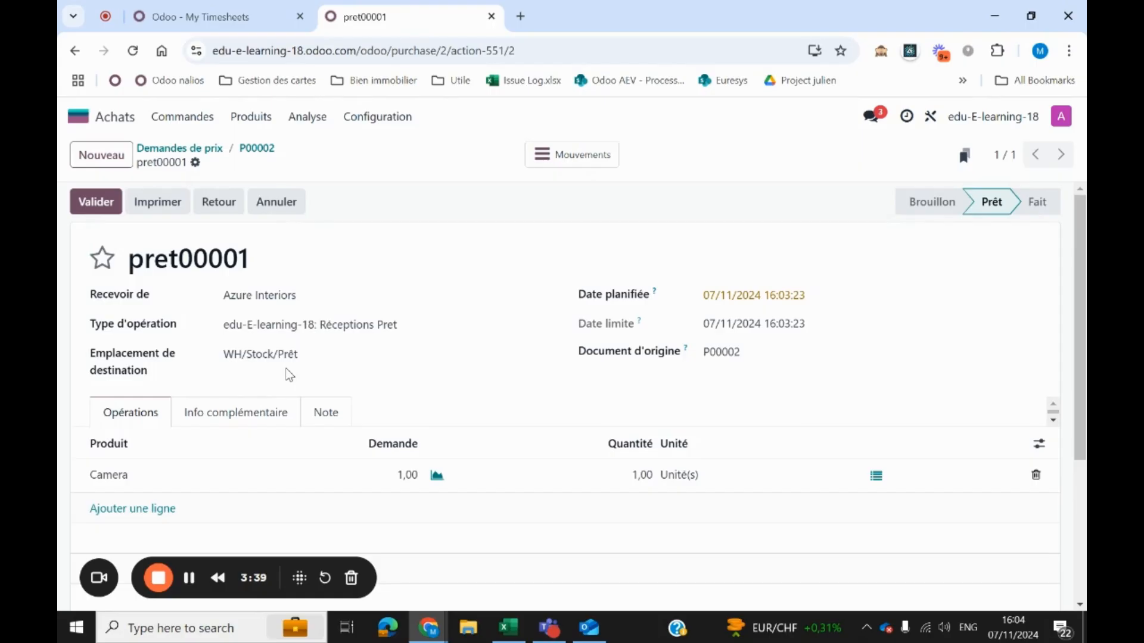
Enable the Rapport de réception option in the Inventaire section of the general settings
click(77, 116)
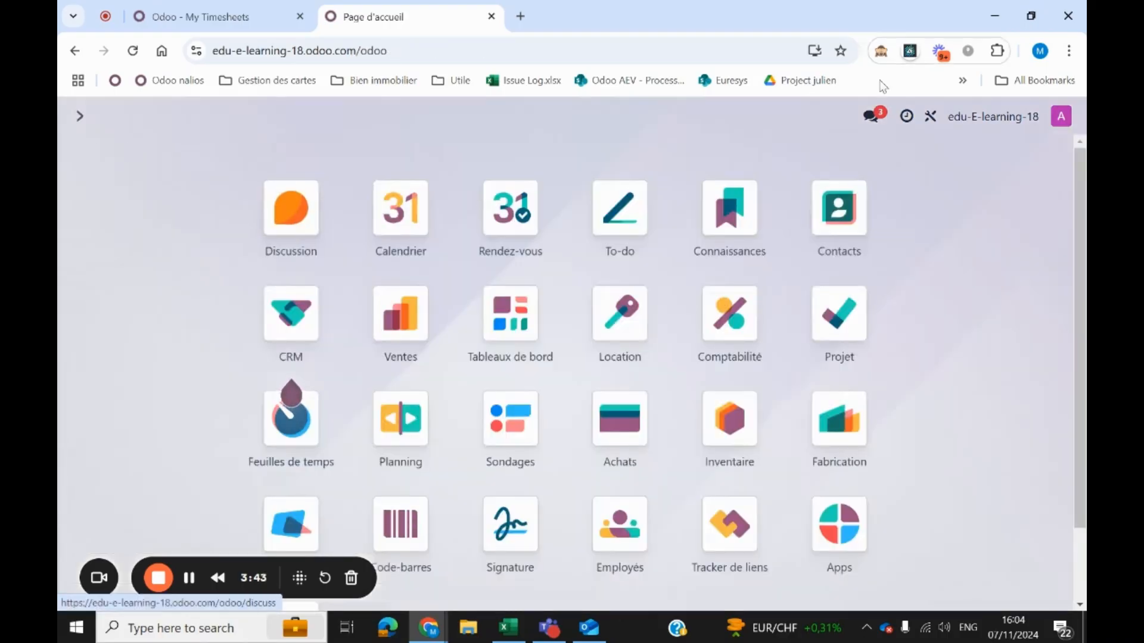
scroll(633, 362, down, 2)
click(294, 532)
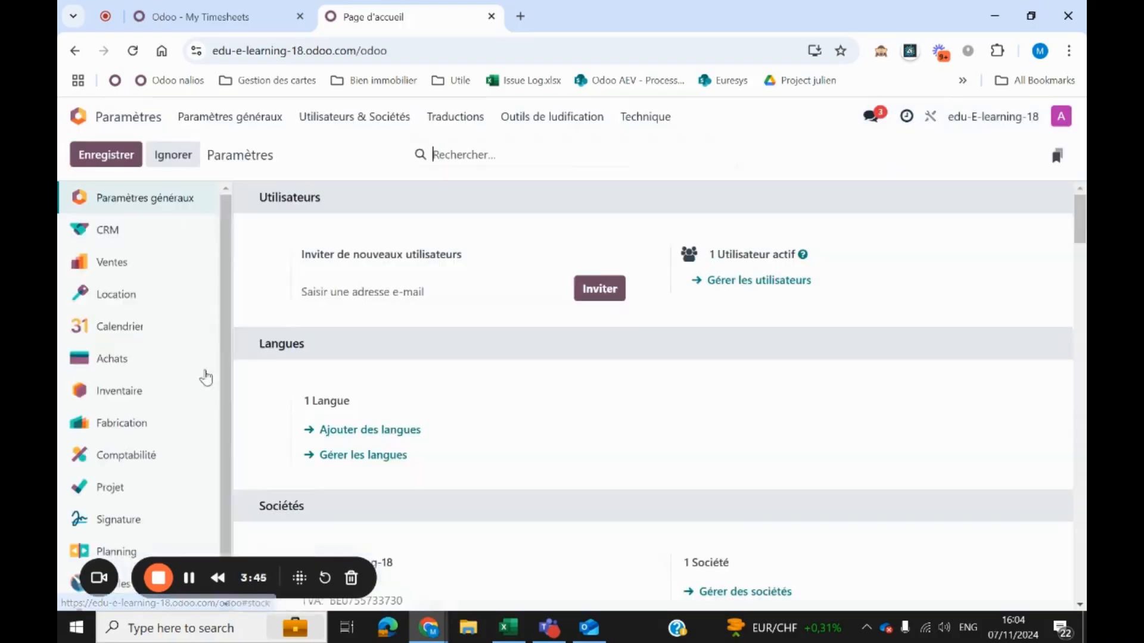
scroll(122, 467, down, 1)
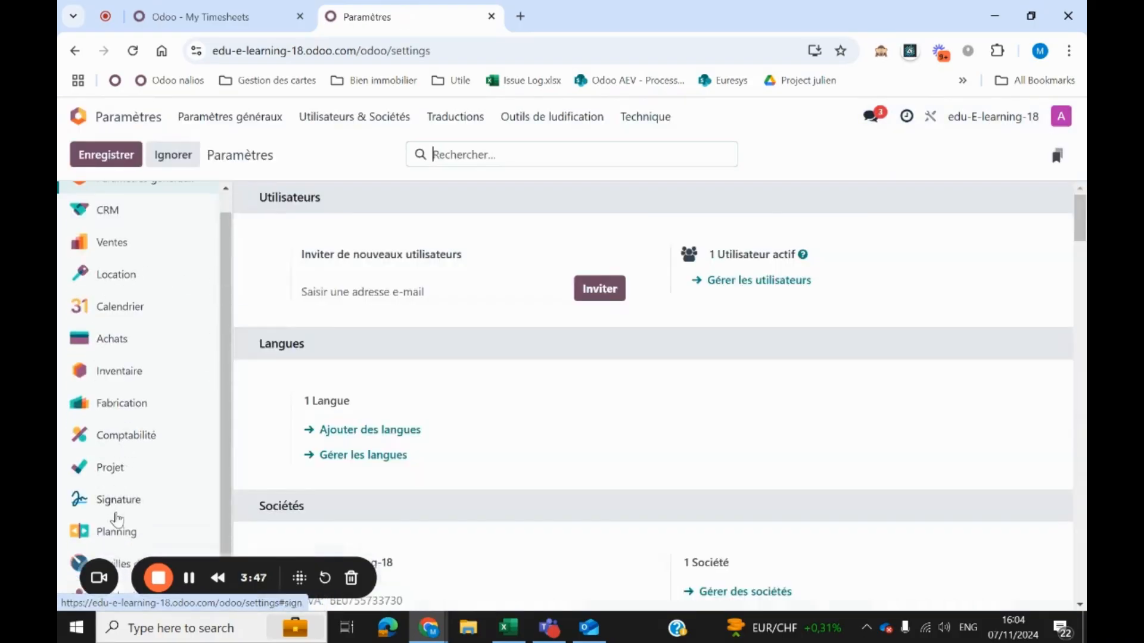
click(101, 372)
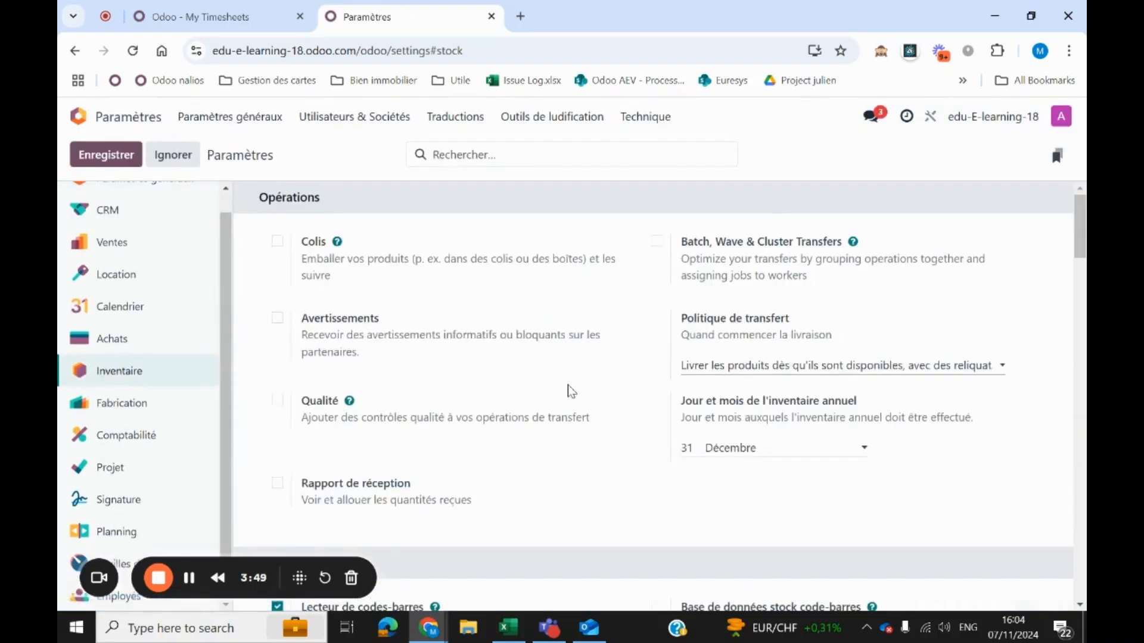
scroll(567, 386, down, 3)
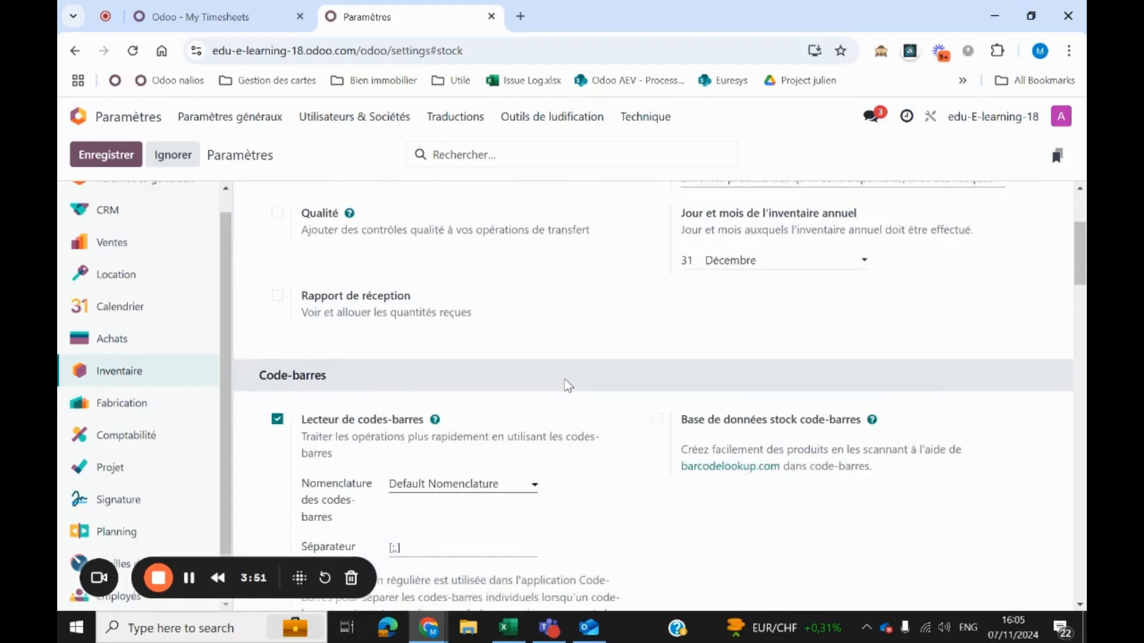
scroll(567, 386, down, 3)
scroll(566, 385, up, 3)
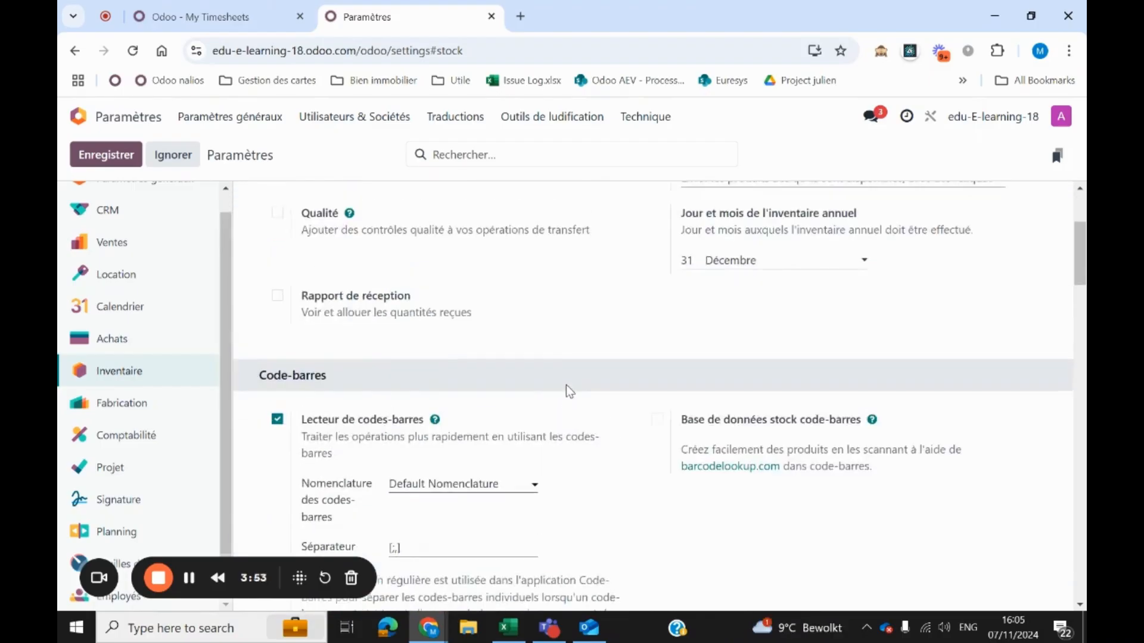
scroll(566, 385, up, 3)
click(277, 483)
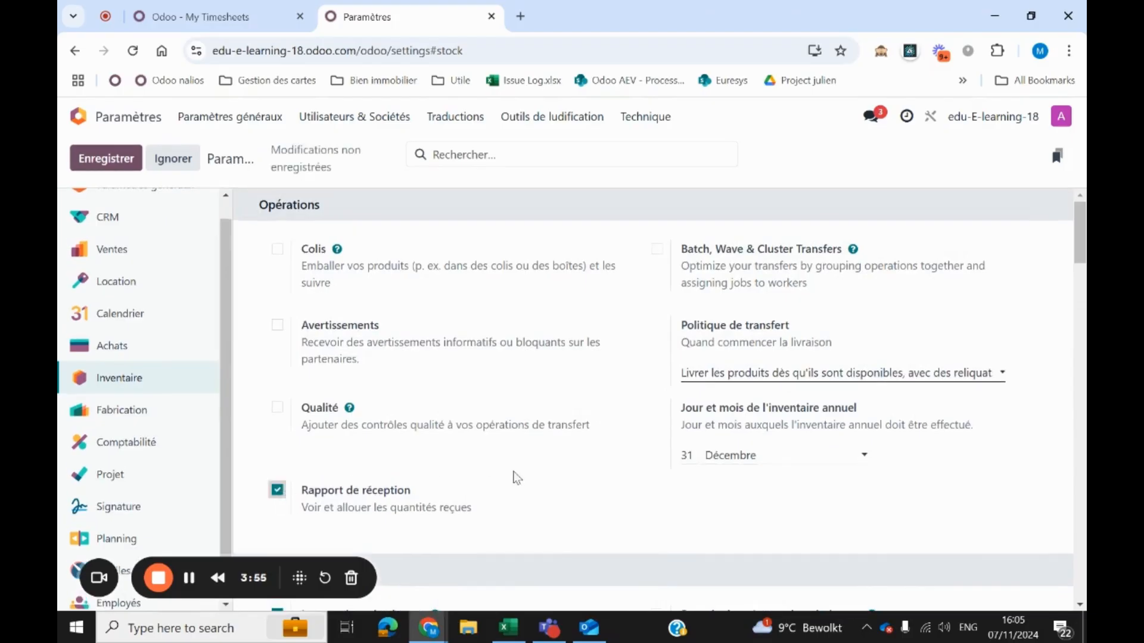
Enable the Consignation option under Traçabilité in the Inventaire settings and save the settings
scroll(480, 473, down, 9)
scroll(544, 462, down, 1)
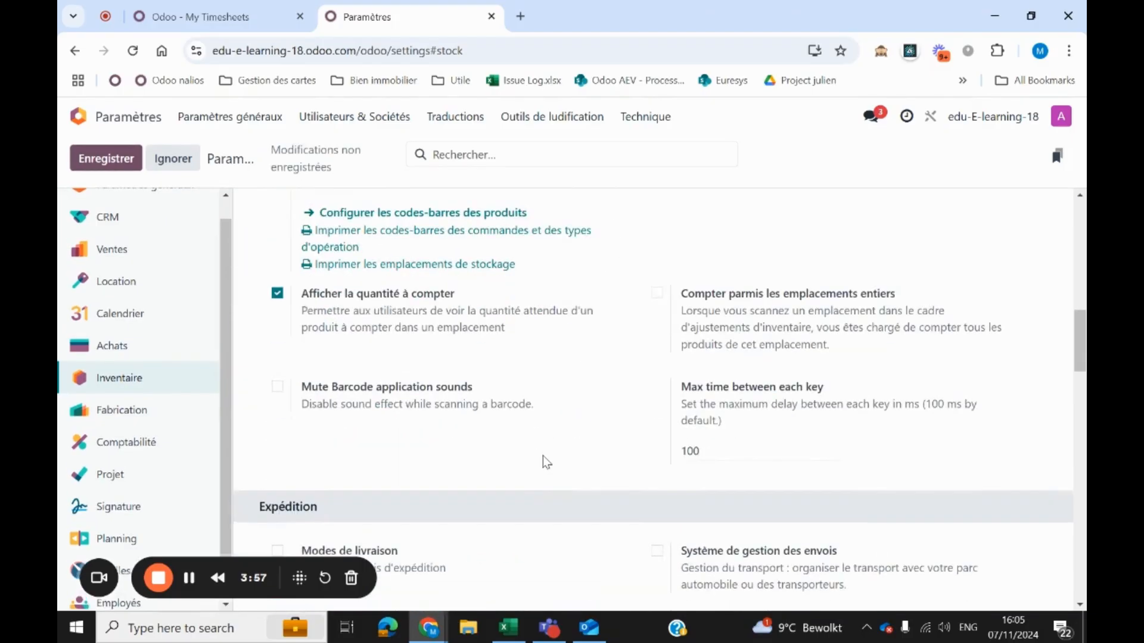
scroll(542, 455, down, 6)
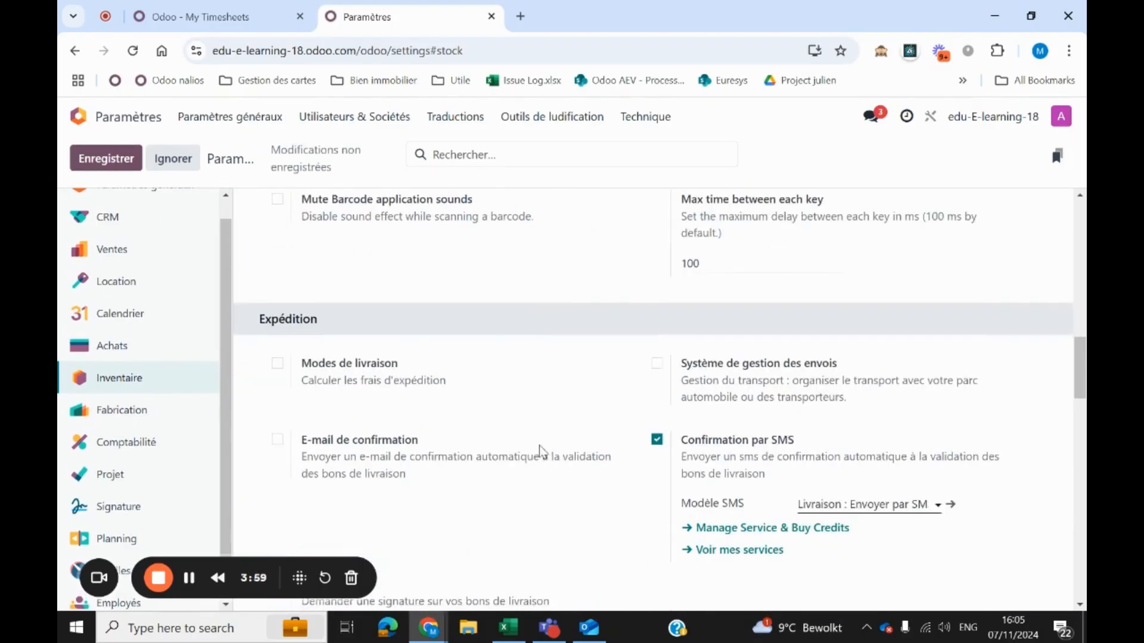
scroll(539, 445, down, 3)
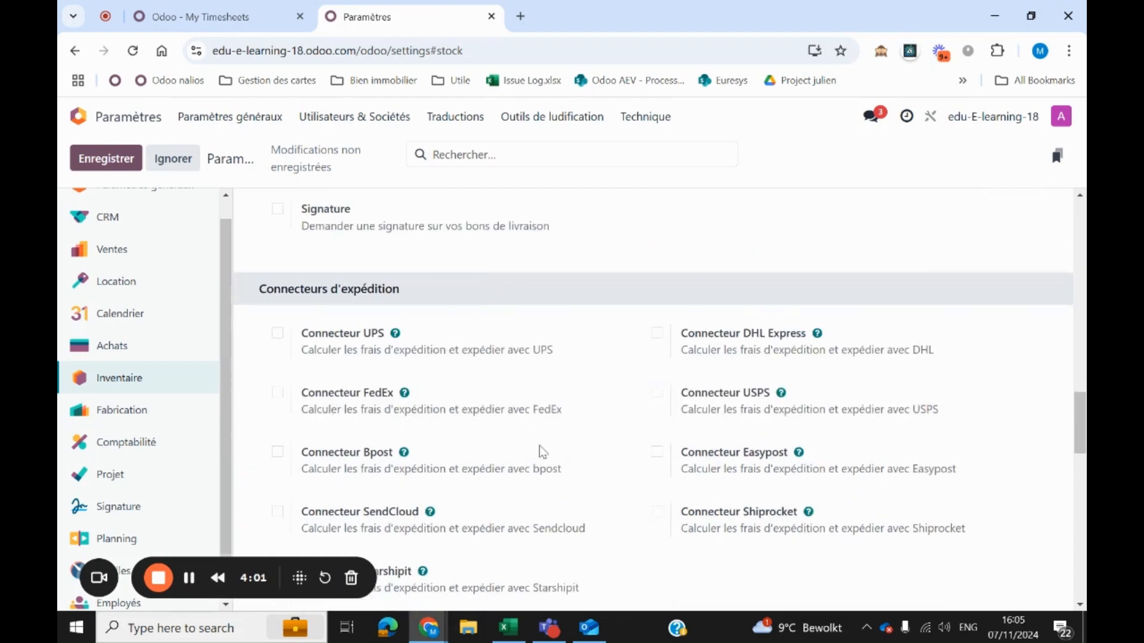
scroll(539, 445, down, 5)
scroll(539, 447, down, 5)
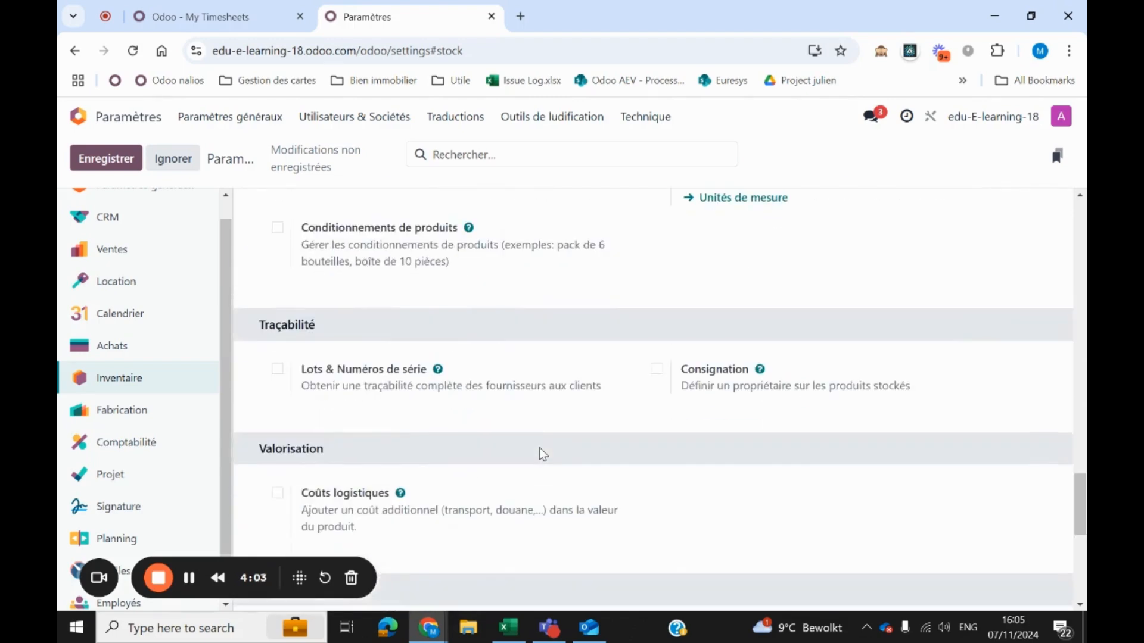
scroll(538, 450, down, 3)
scroll(539, 453, up, 3)
click(657, 372)
scroll(395, 395, down, 3)
scroll(395, 377, up, 6)
click(113, 164)
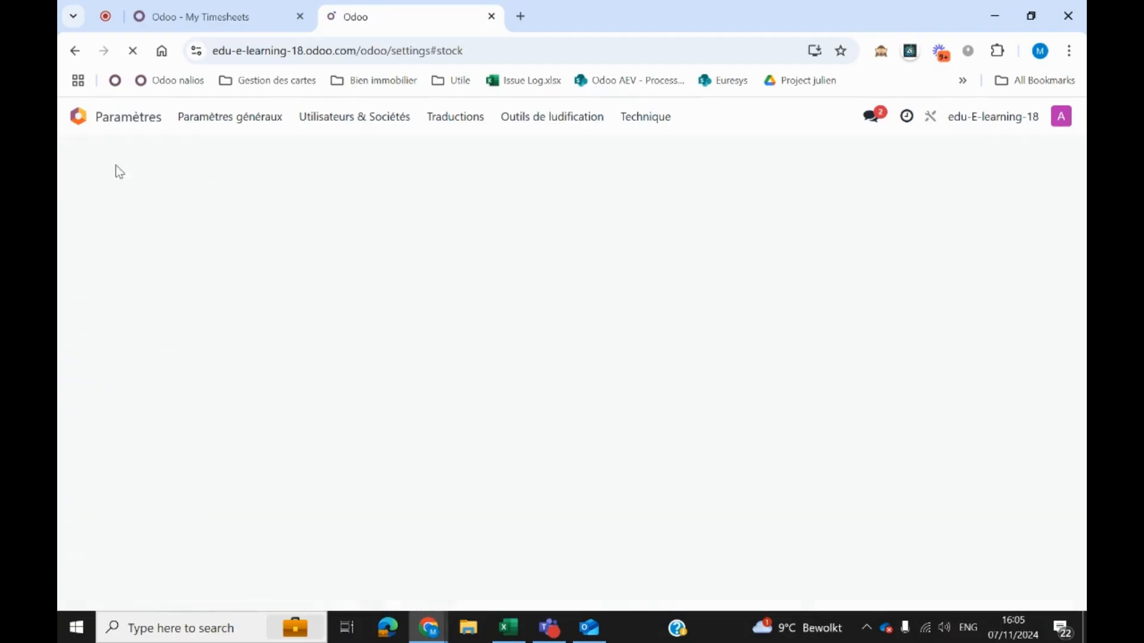
Return to purchase order P00002 in the Achats app and open its receipt
click(78, 116)
click(633, 456)
click(242, 365)
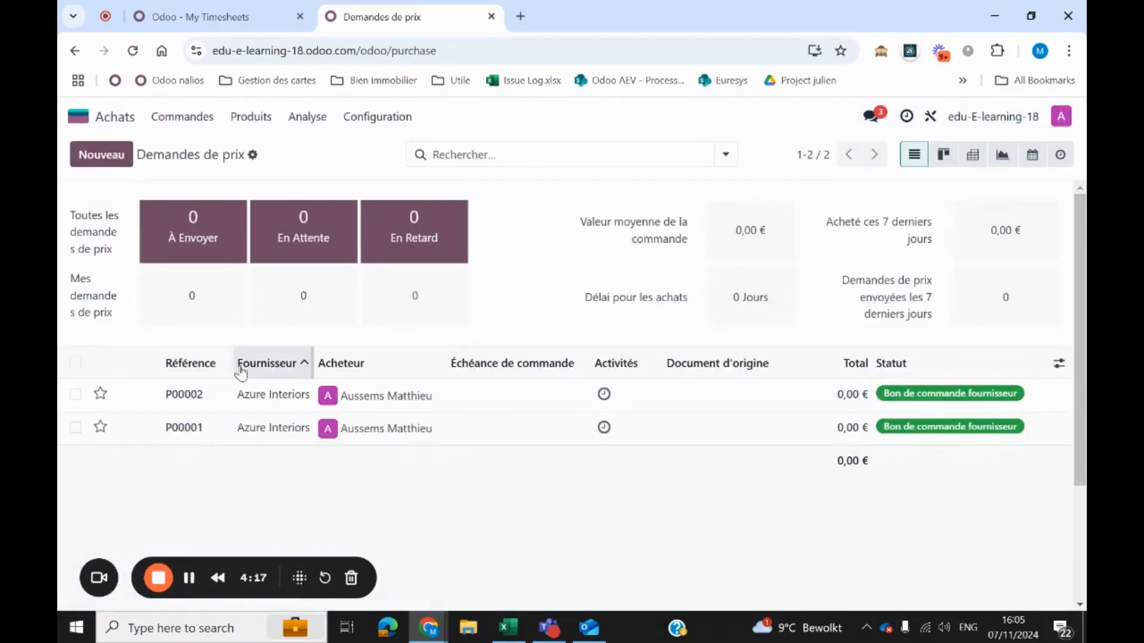
click(239, 403)
click(572, 158)
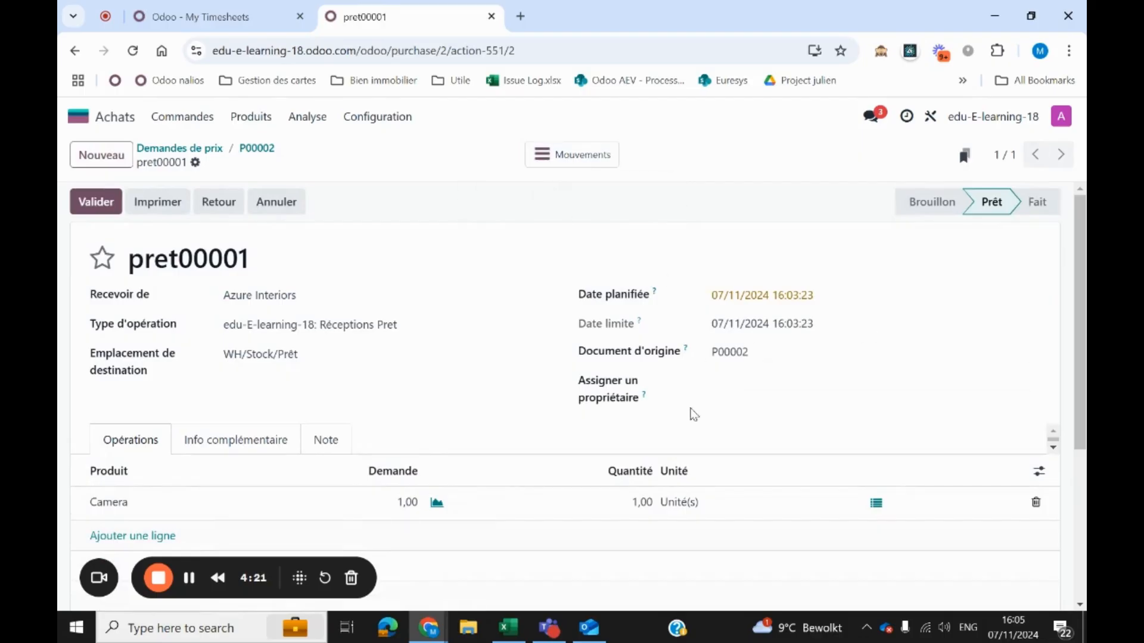
Assign Azure Interiors as the owner on receipt pret00001, save it and validate the receipt
click(773, 390)
key(Down)
key(Return)
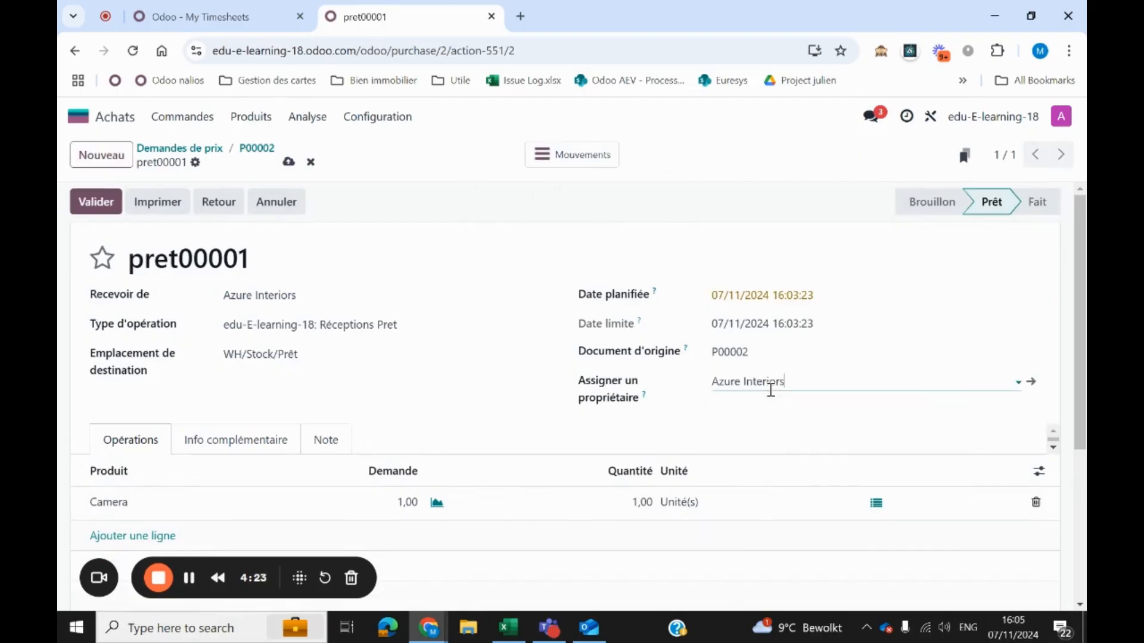
click(288, 162)
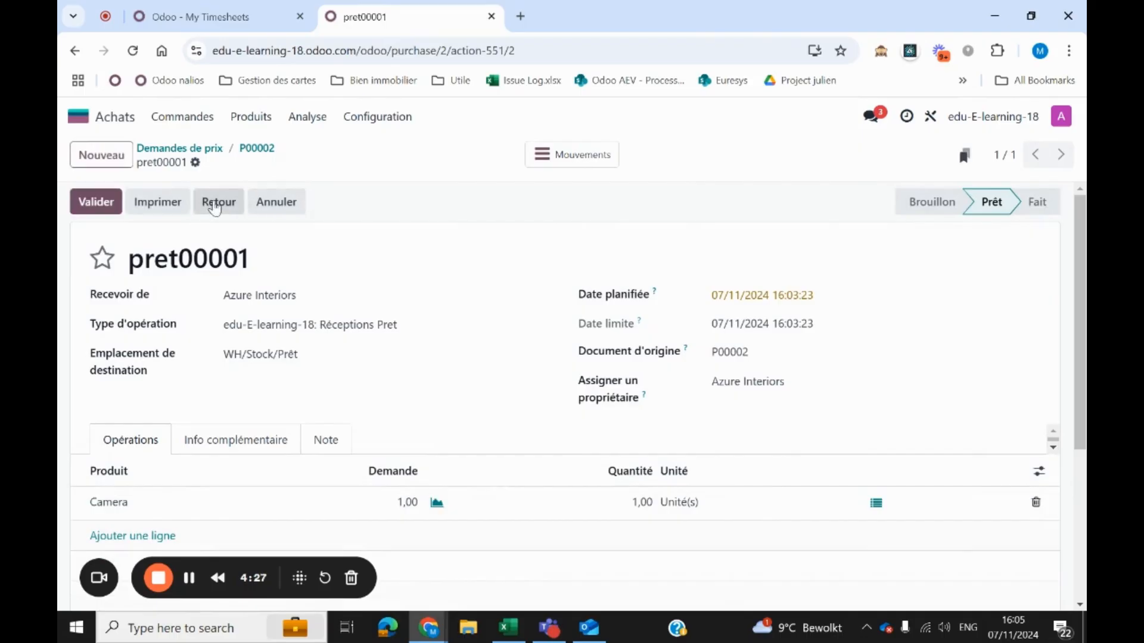
click(96, 201)
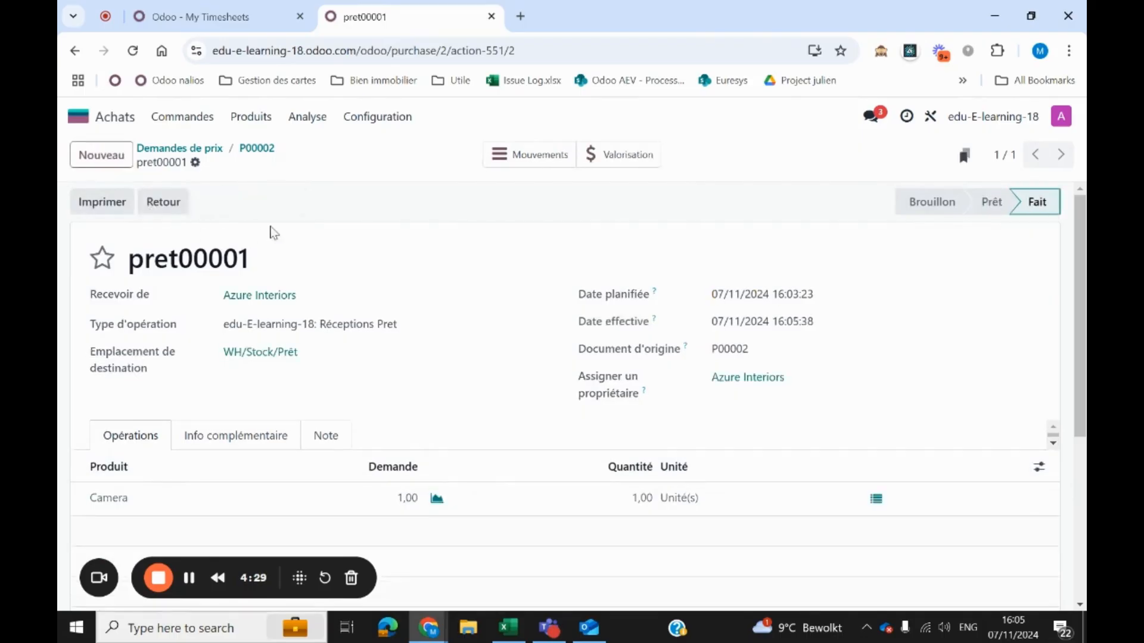
Go back to purchase order P00002 and duplicate it
click(253, 148)
click(181, 162)
click(229, 225)
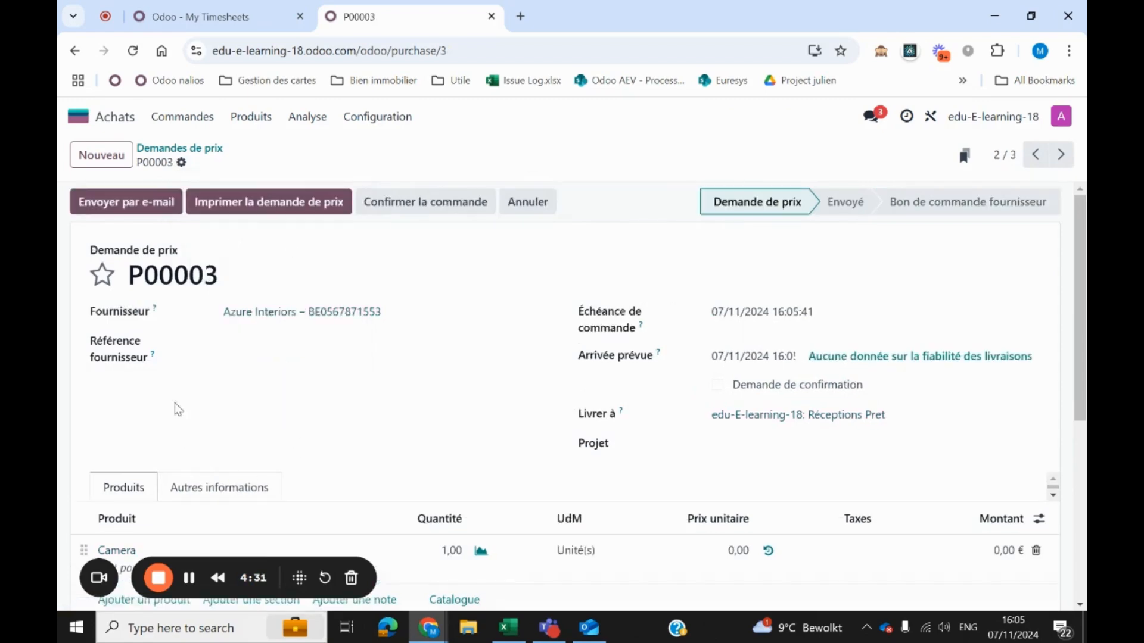
Replace the supplier on the duplicated request for quotation with a new supplier named Deco and save it
scroll(298, 328, down, 5)
scroll(197, 417, up, 3)
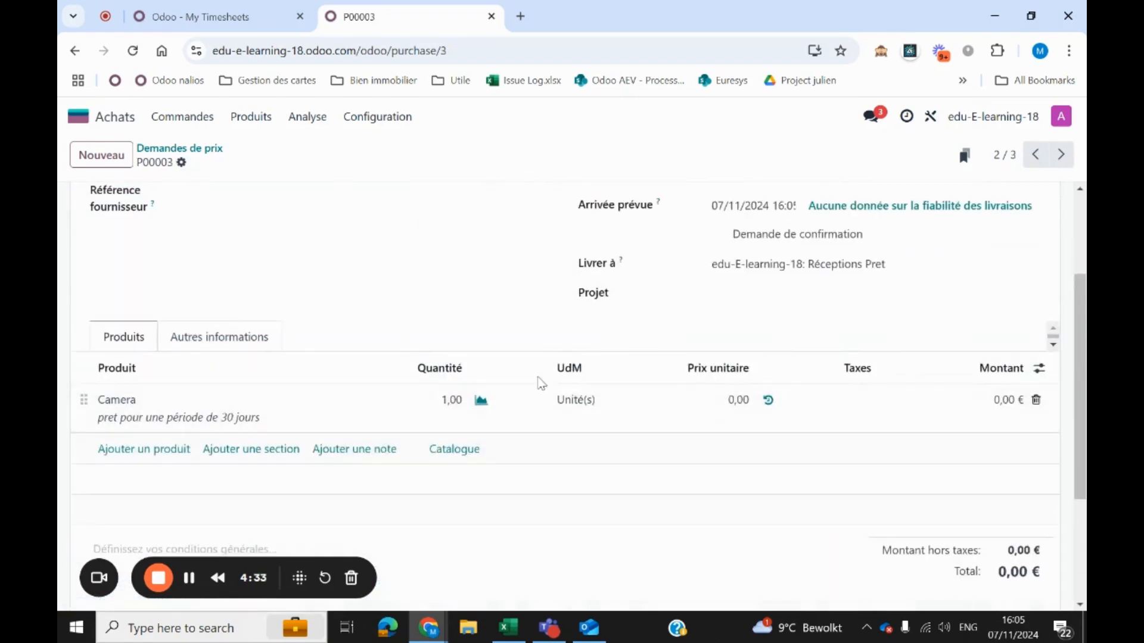
scroll(633, 411, up, 3)
click(254, 312)
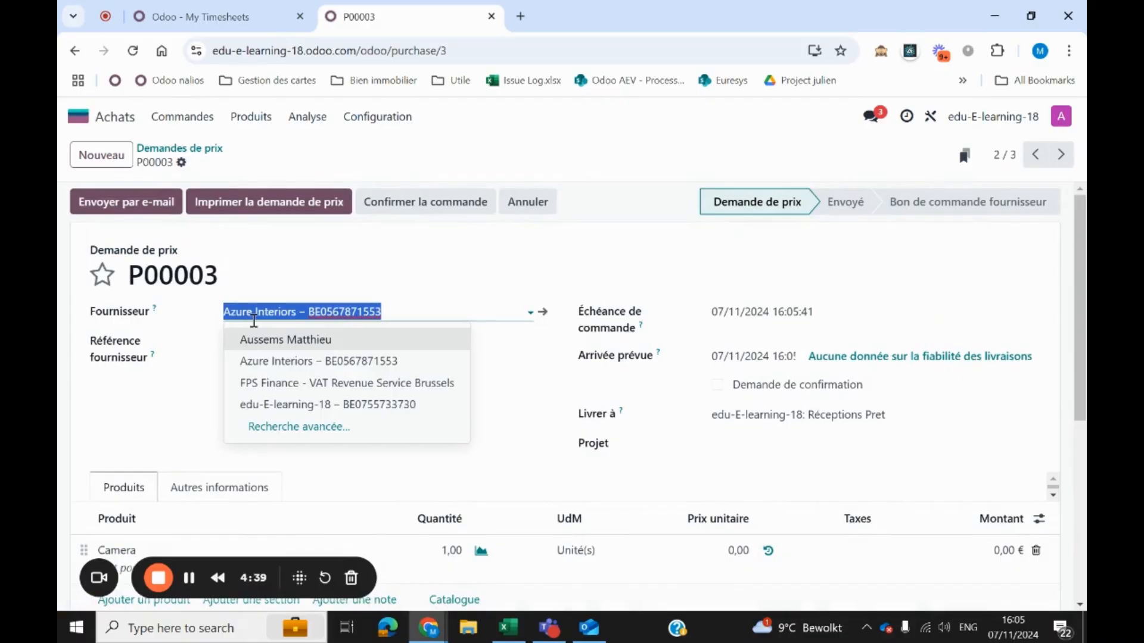
text(Deco)
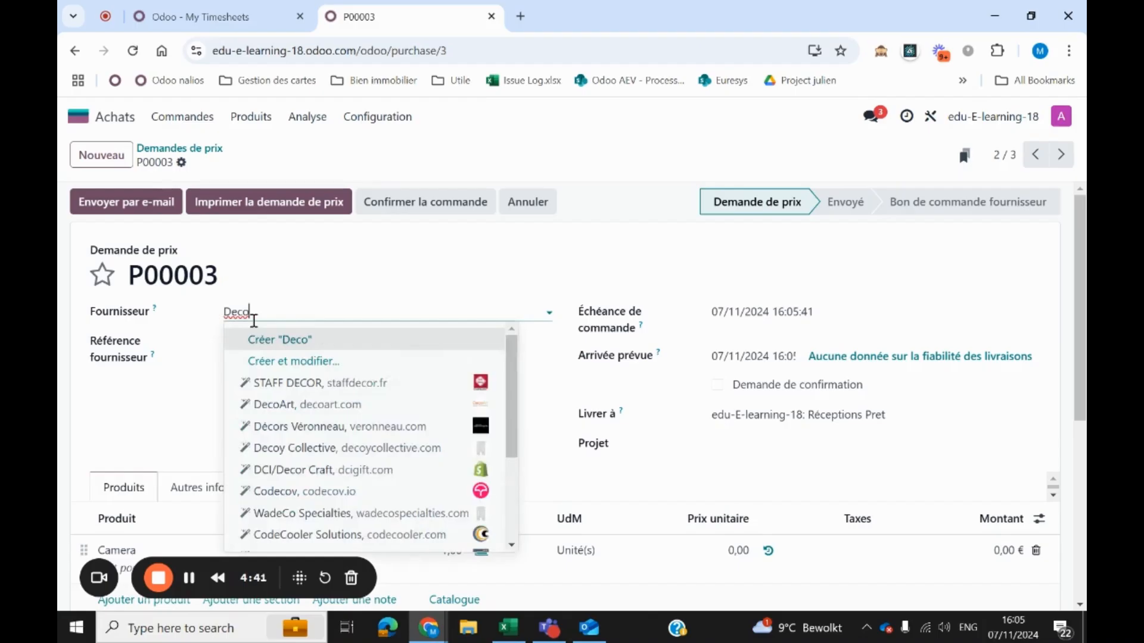
key(Escape)
click(237, 161)
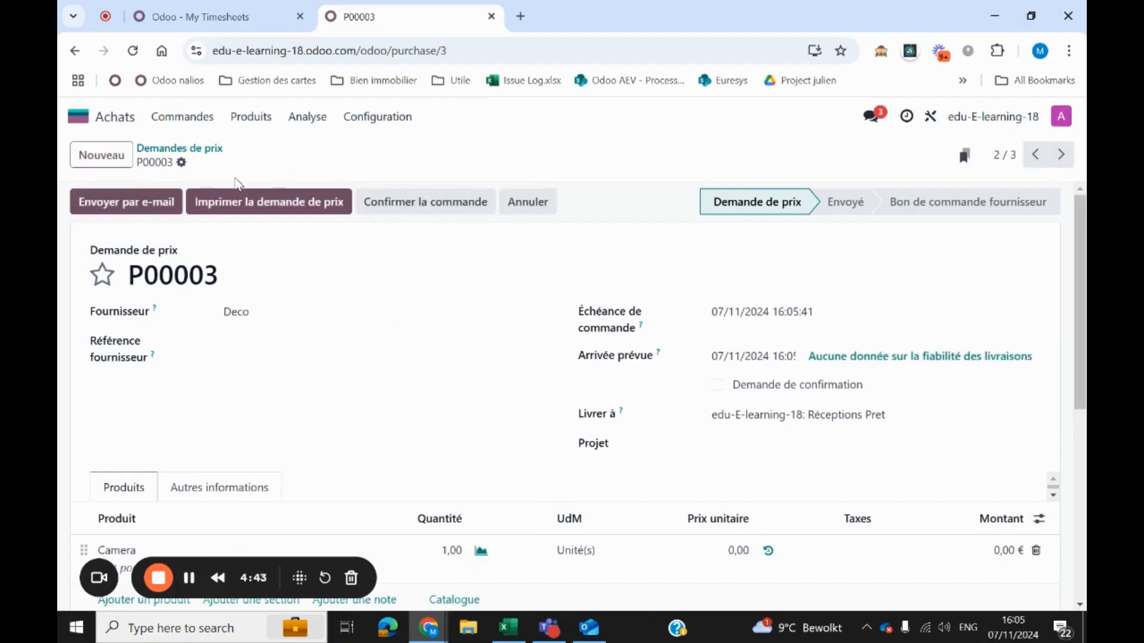
Confirm the order for supplier Deco and open its receipt
click(427, 203)
click(584, 154)
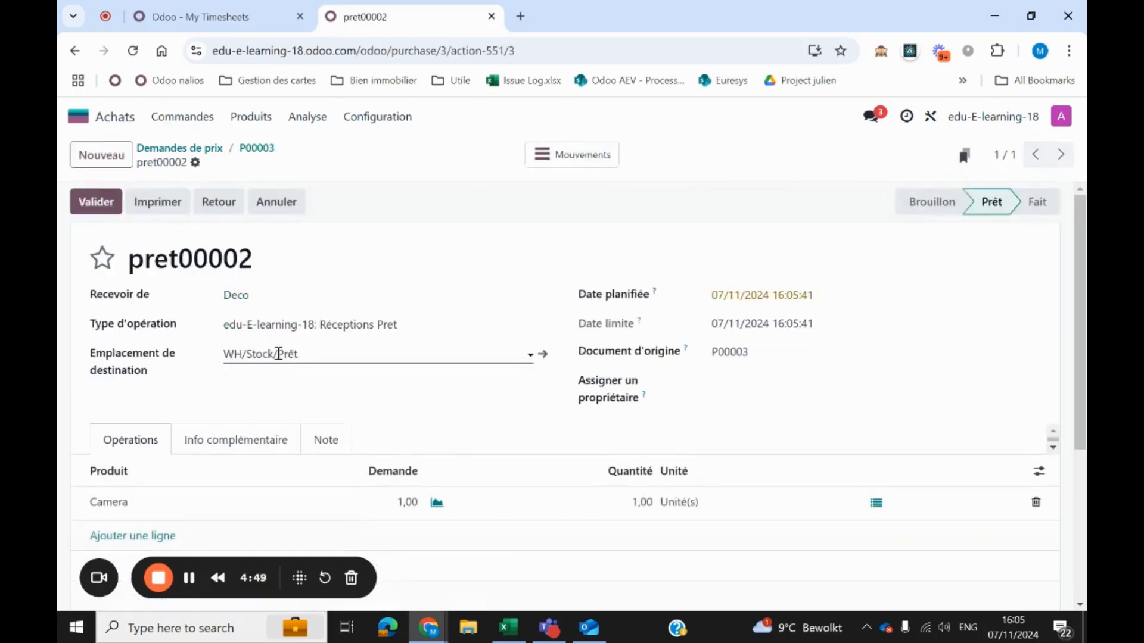
Assign Deco as the owner on receipt pret00002 and save the receipt
click(727, 382)
text(De)
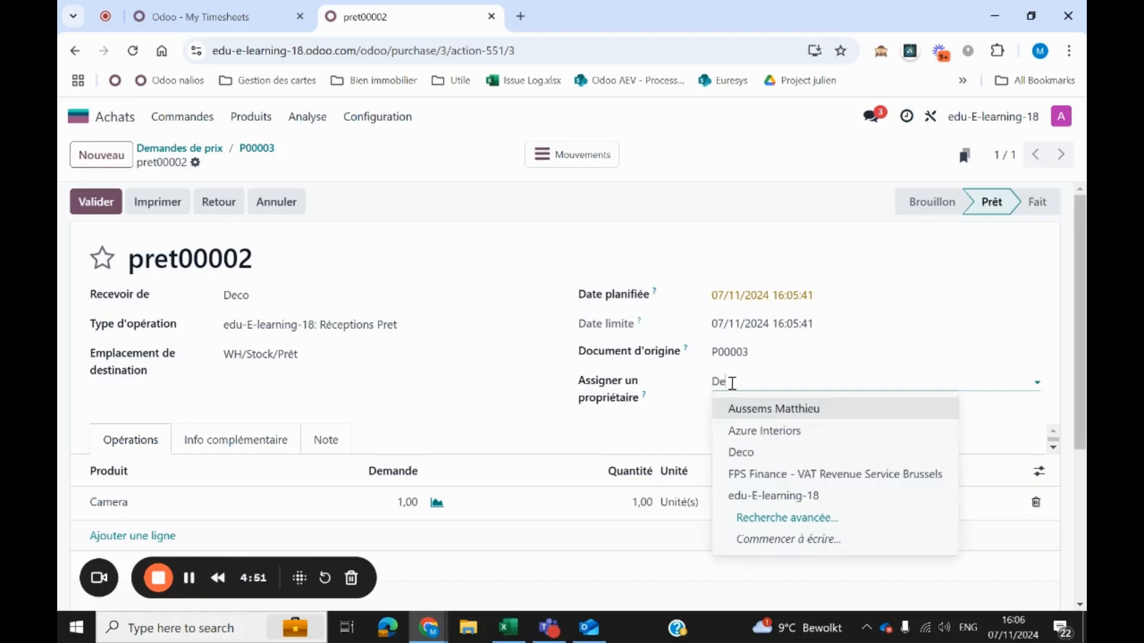
text(c)
click(766, 411)
click(288, 162)
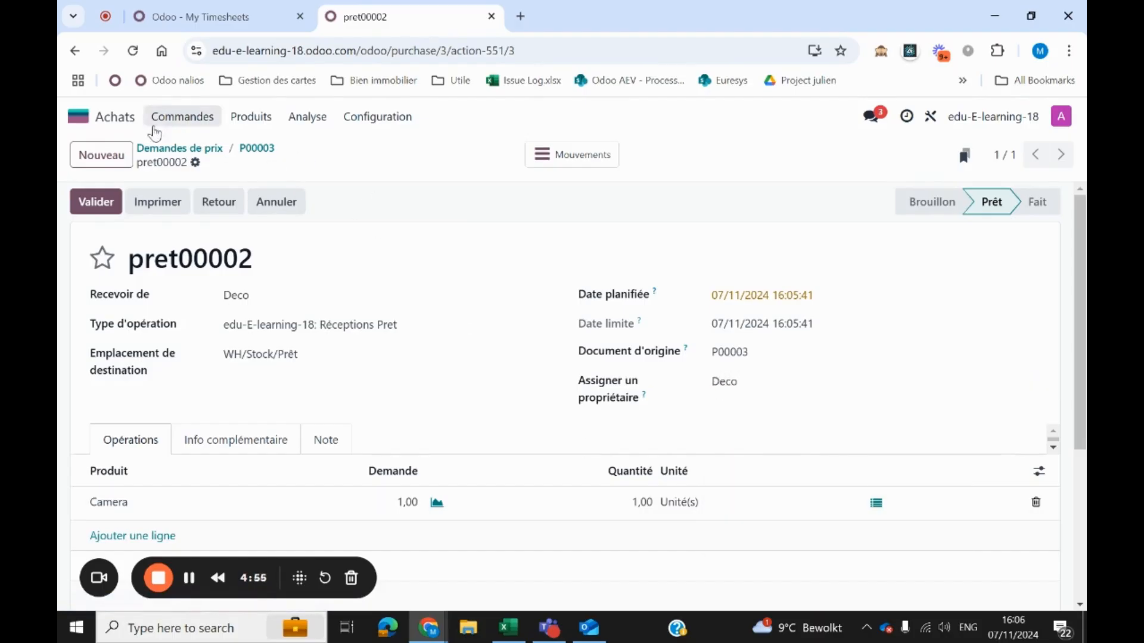
Look up the current stock of location WH/Stock/Prêt in Inventory and expand the Camera group to see its owner
click(81, 118)
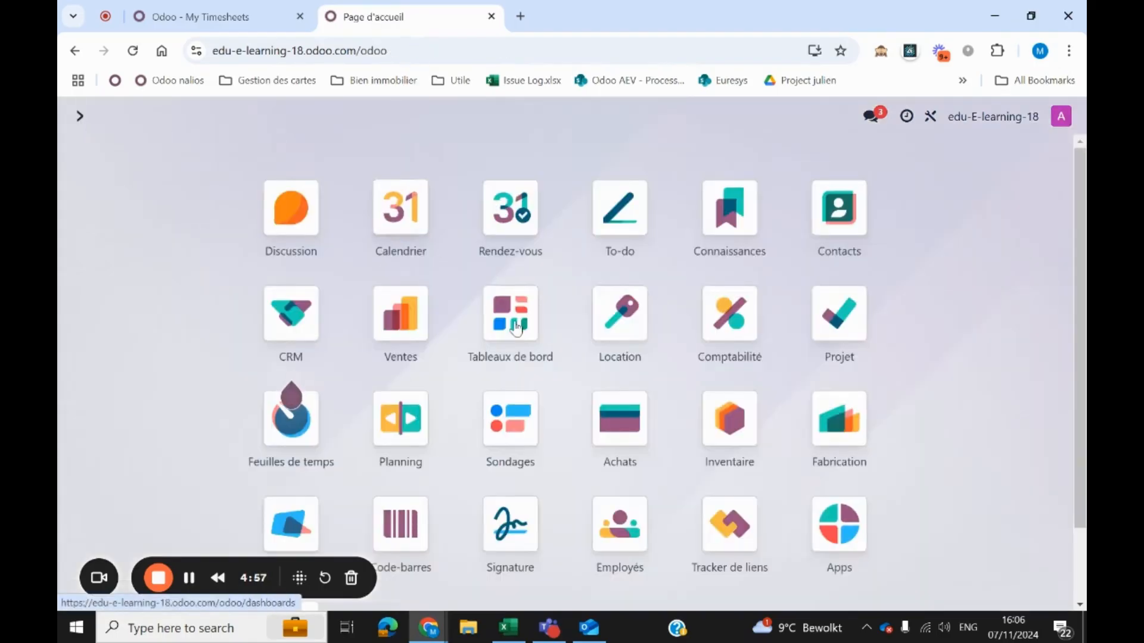
click(730, 424)
click(485, 116)
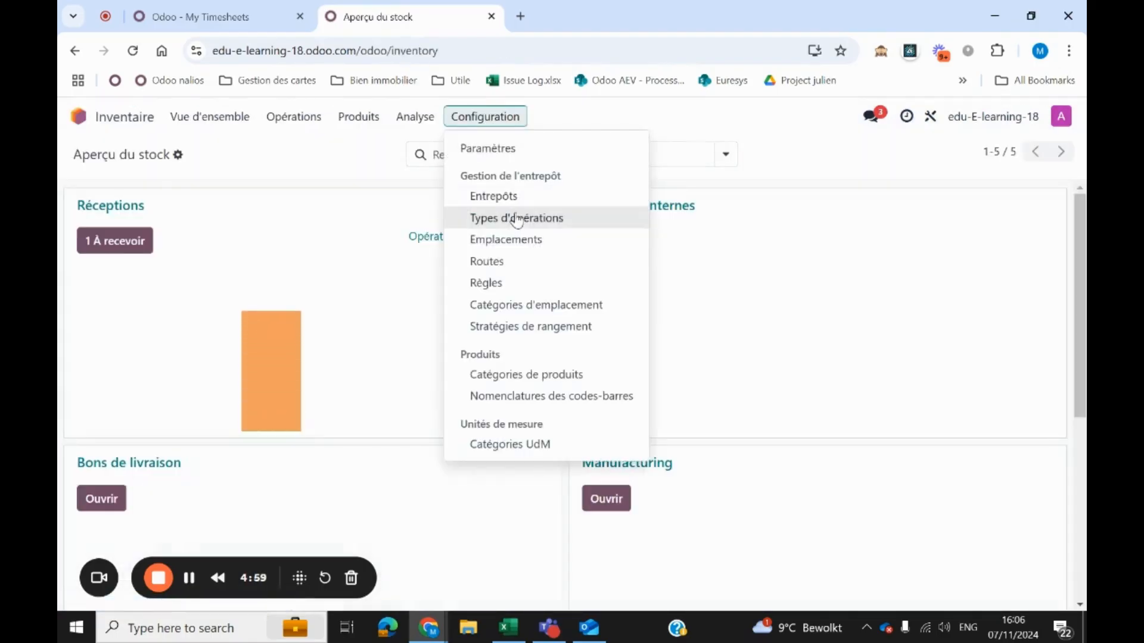
click(513, 240)
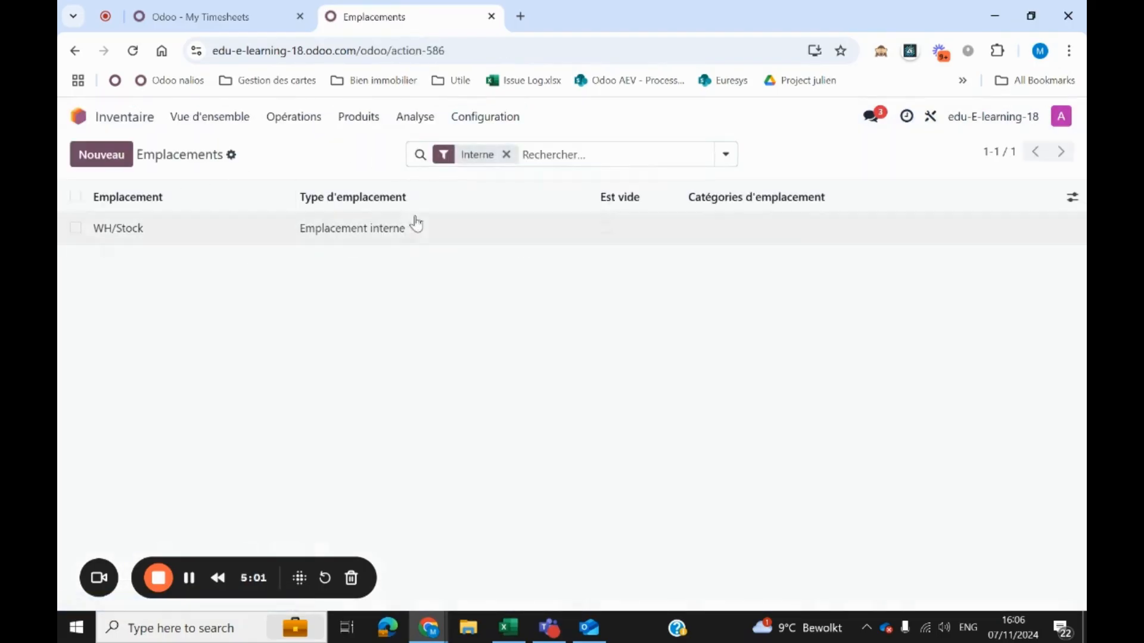
click(505, 155)
click(475, 550)
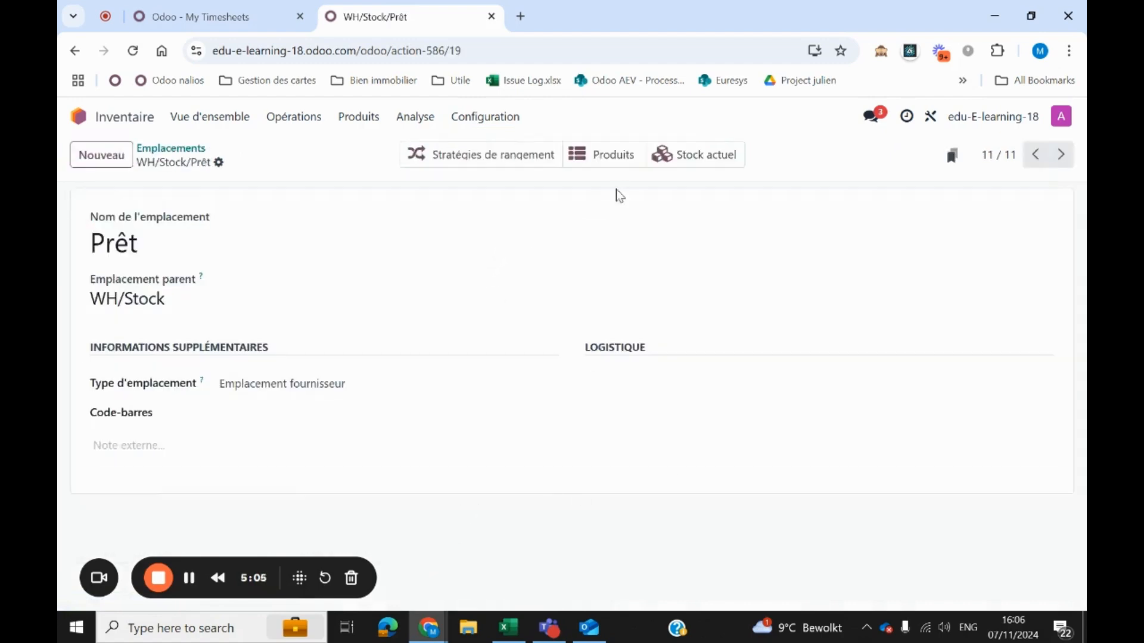
click(664, 156)
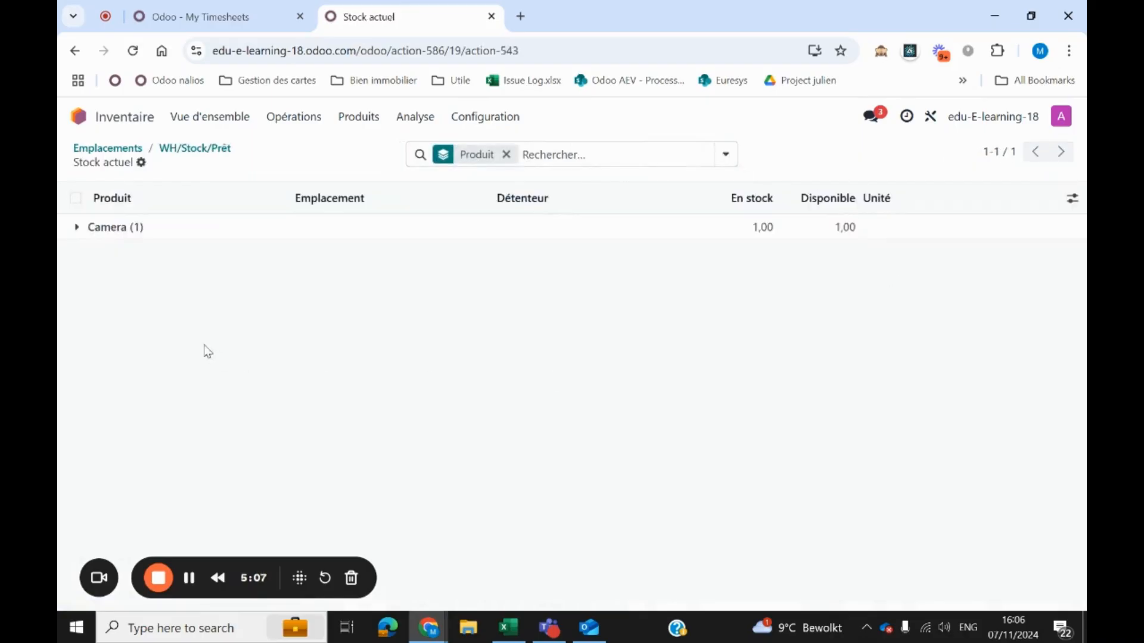
click(111, 229)
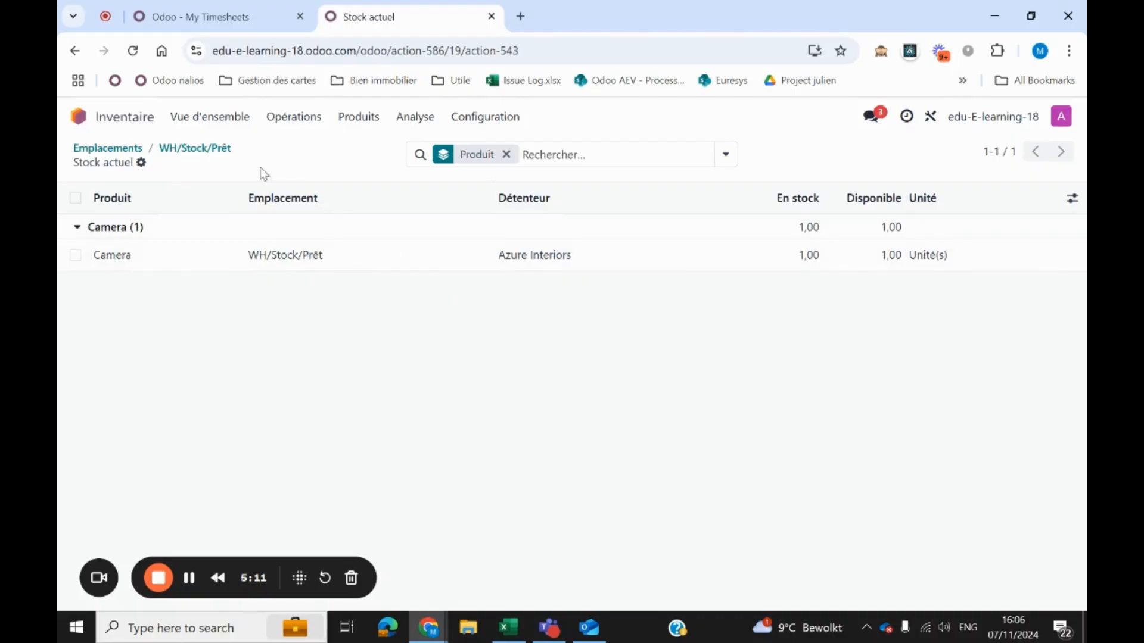
Return to purchase order P00003, open its receipt pret00002 and validate it
click(78, 116)
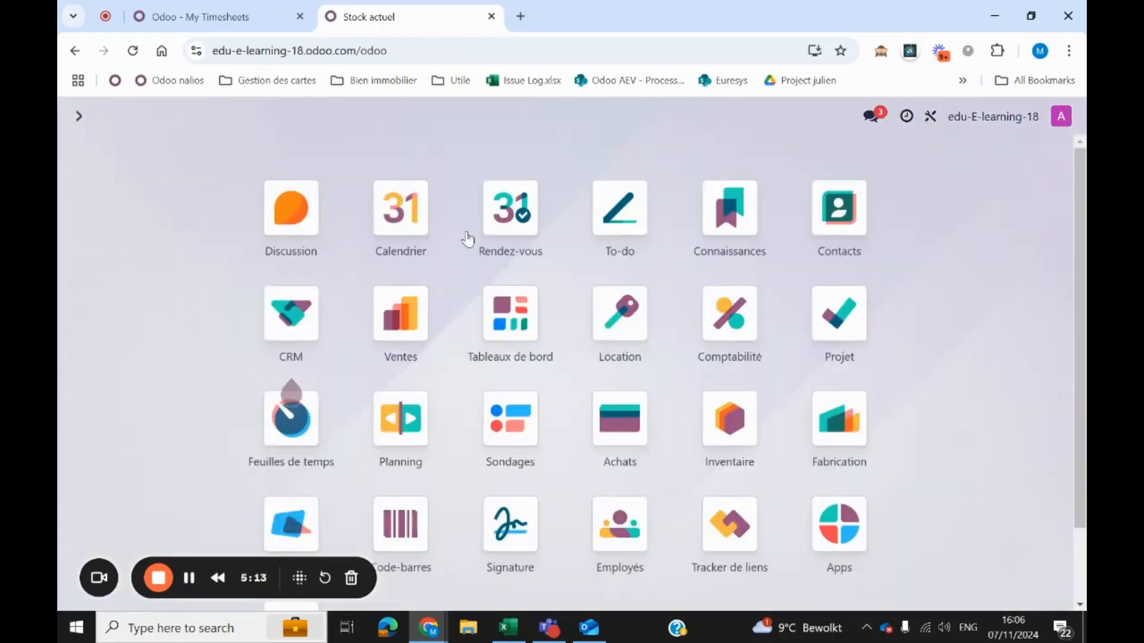
click(618, 424)
click(300, 395)
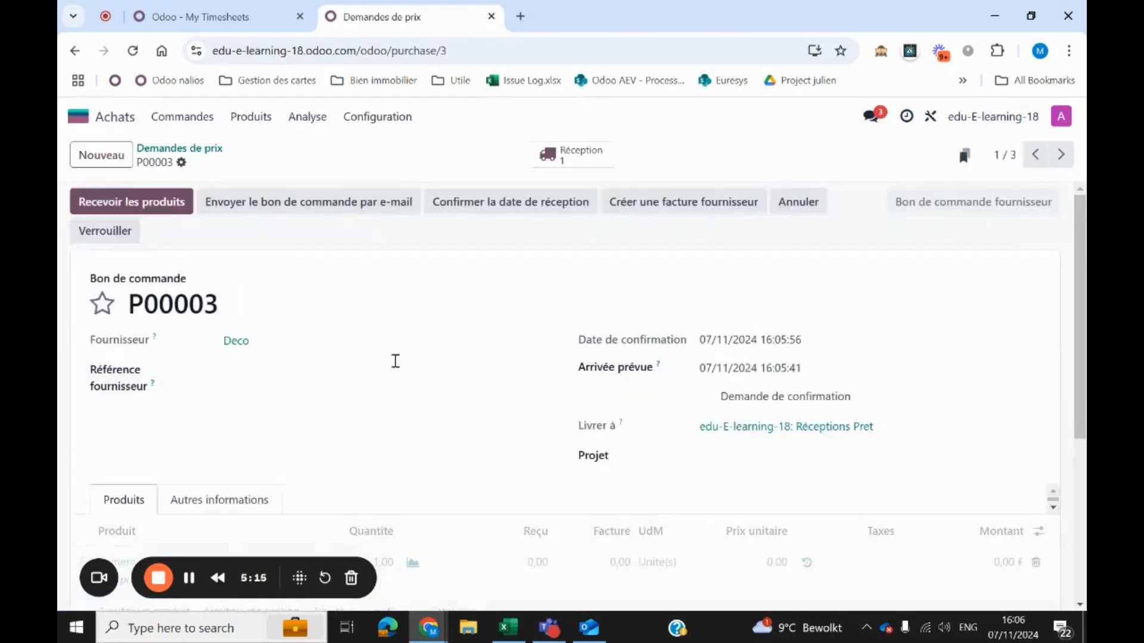
click(559, 167)
click(115, 209)
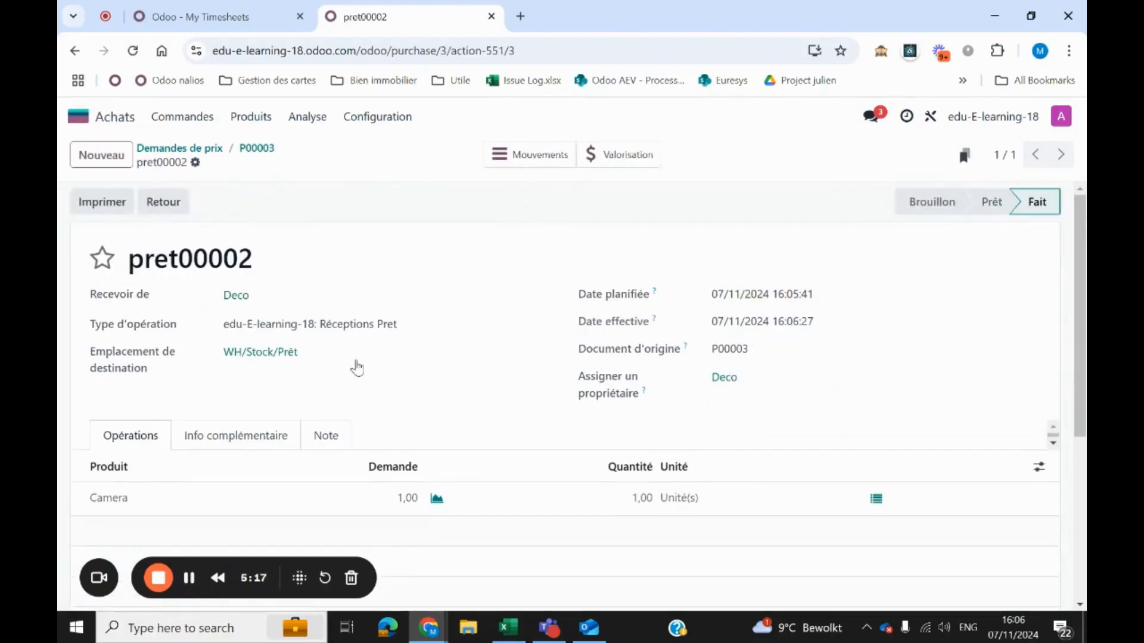
Check the current Camera stock per owner in location WH/Stock/Prêt following the Deco receipt
click(78, 116)
click(730, 423)
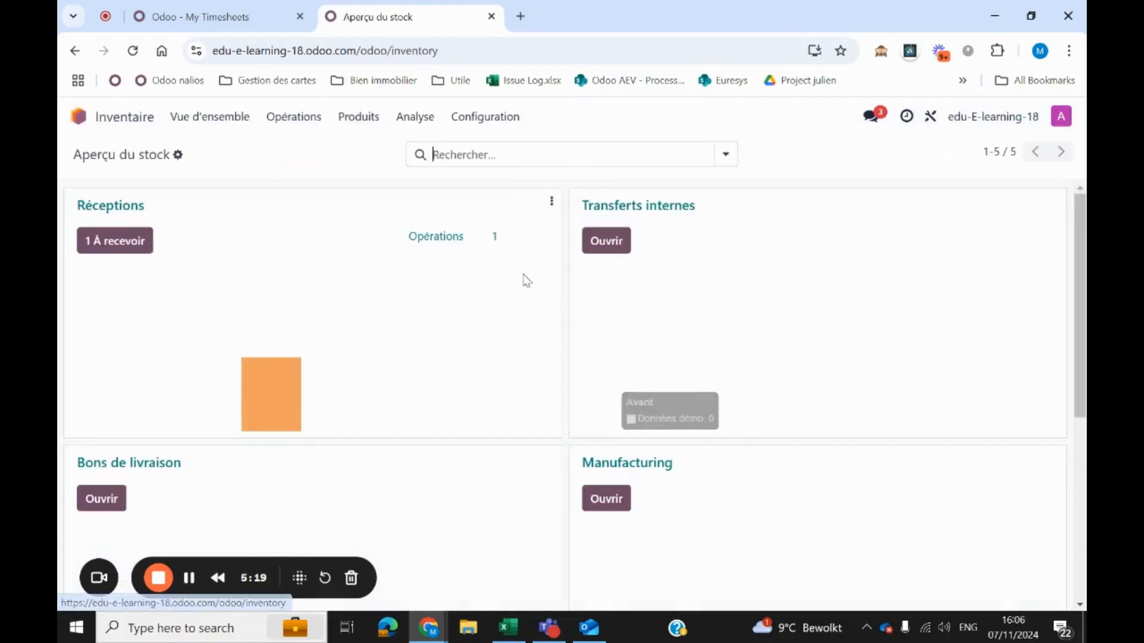
click(485, 117)
click(504, 241)
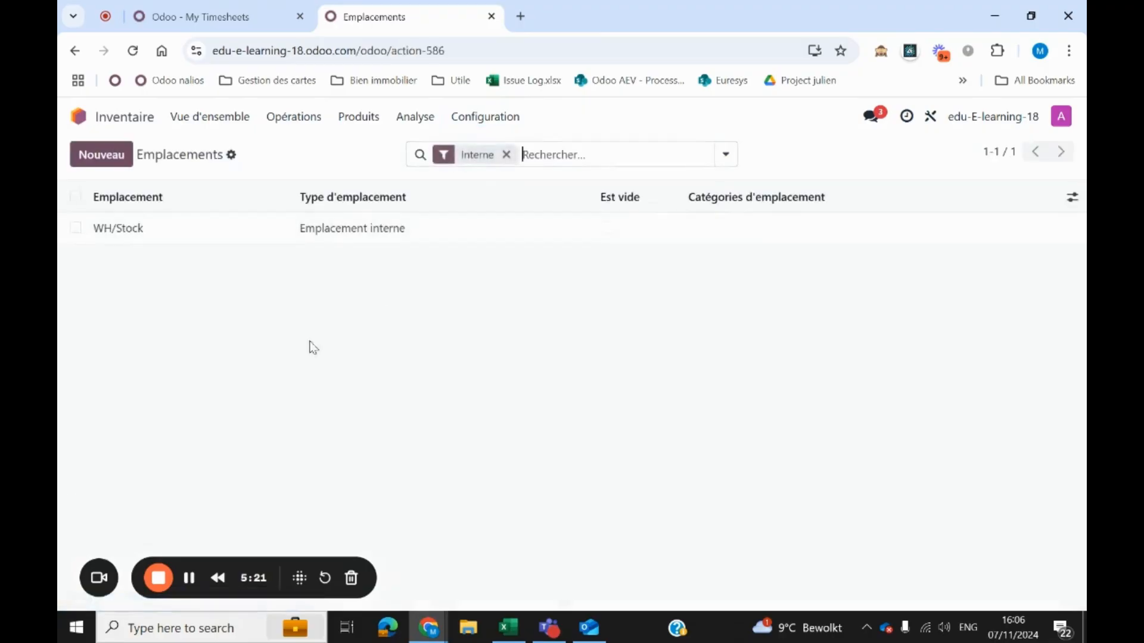
click(506, 155)
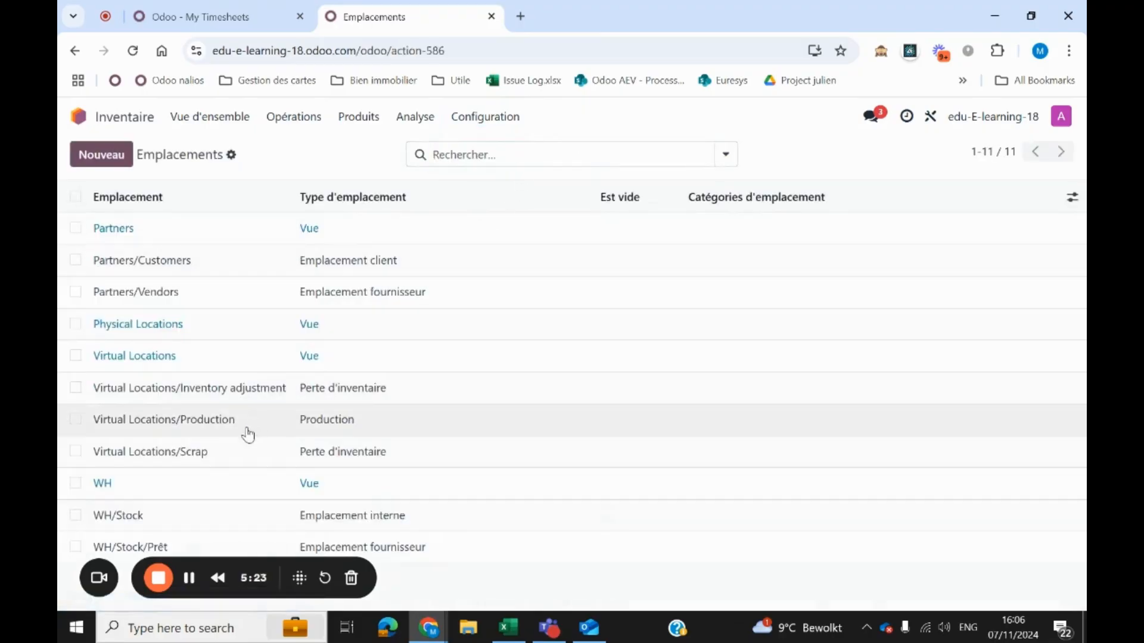
click(460, 545)
click(704, 174)
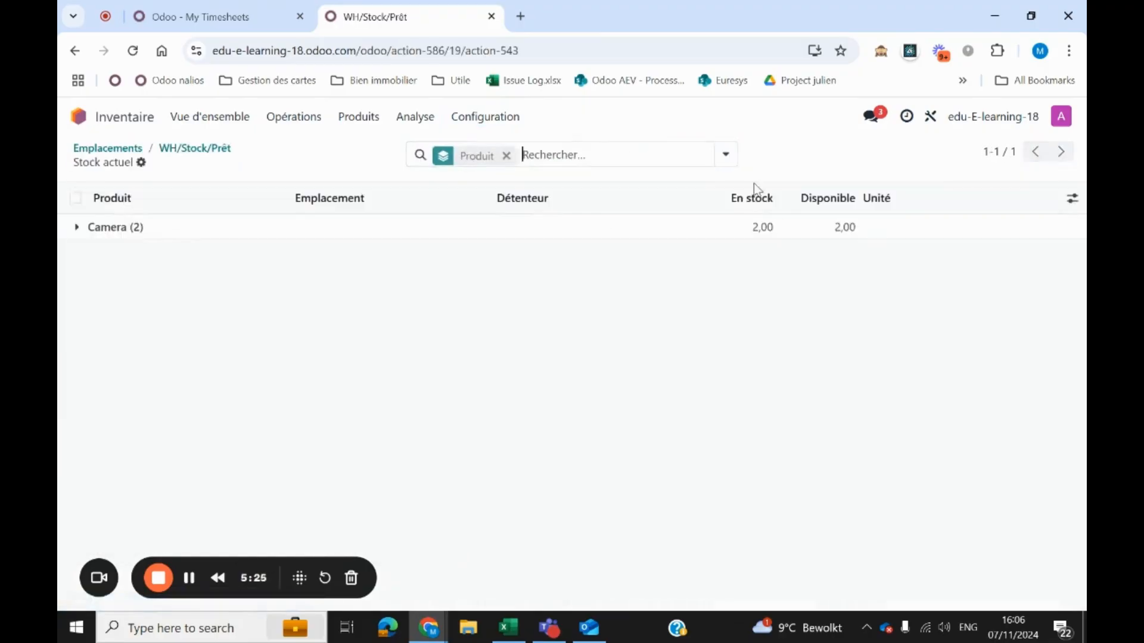
click(73, 229)
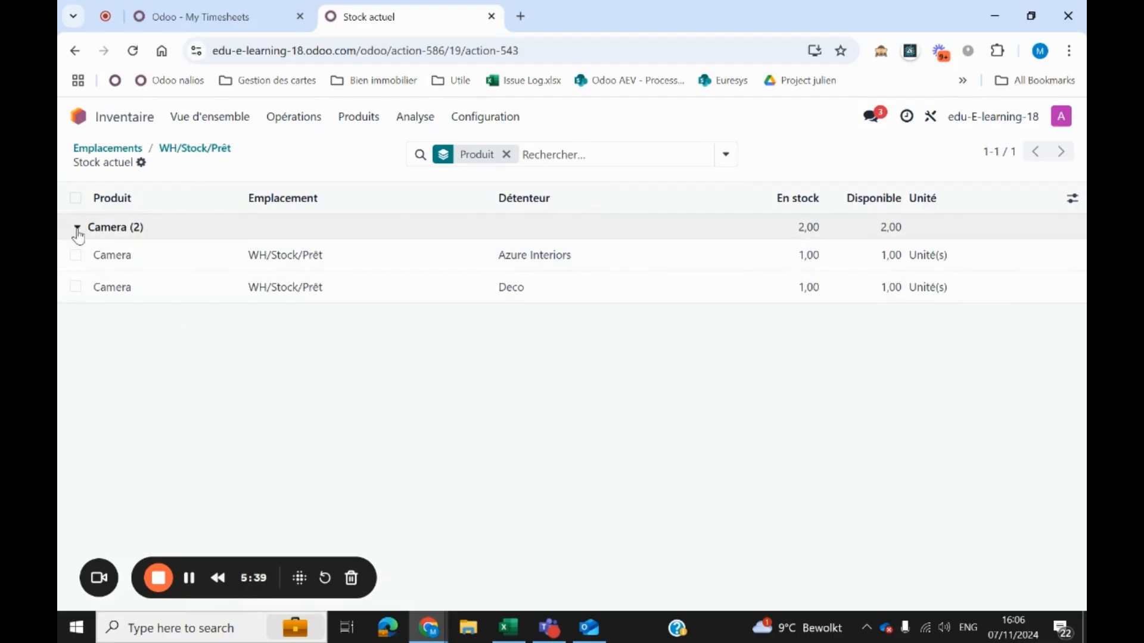
Collapse the Camera stock lines and examine the stock valuation report for the borrowed cameras
click(77, 231)
click(415, 117)
click(431, 236)
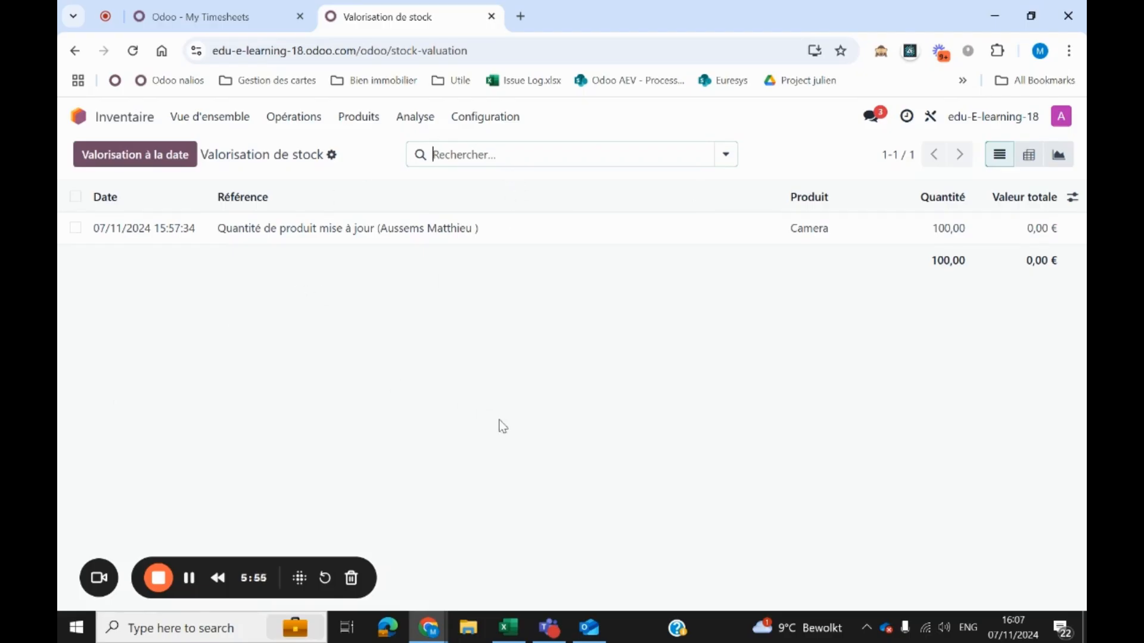
Reopen receipt pret00002 from purchase order P00003 in Purchase
click(107, 116)
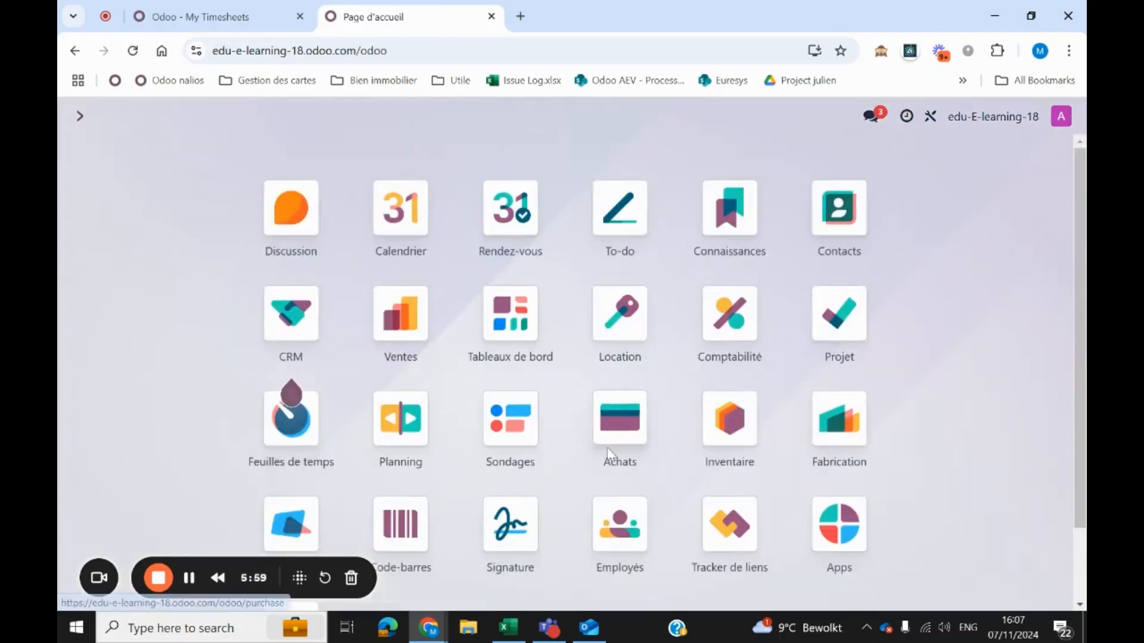
click(619, 424)
click(373, 407)
click(580, 152)
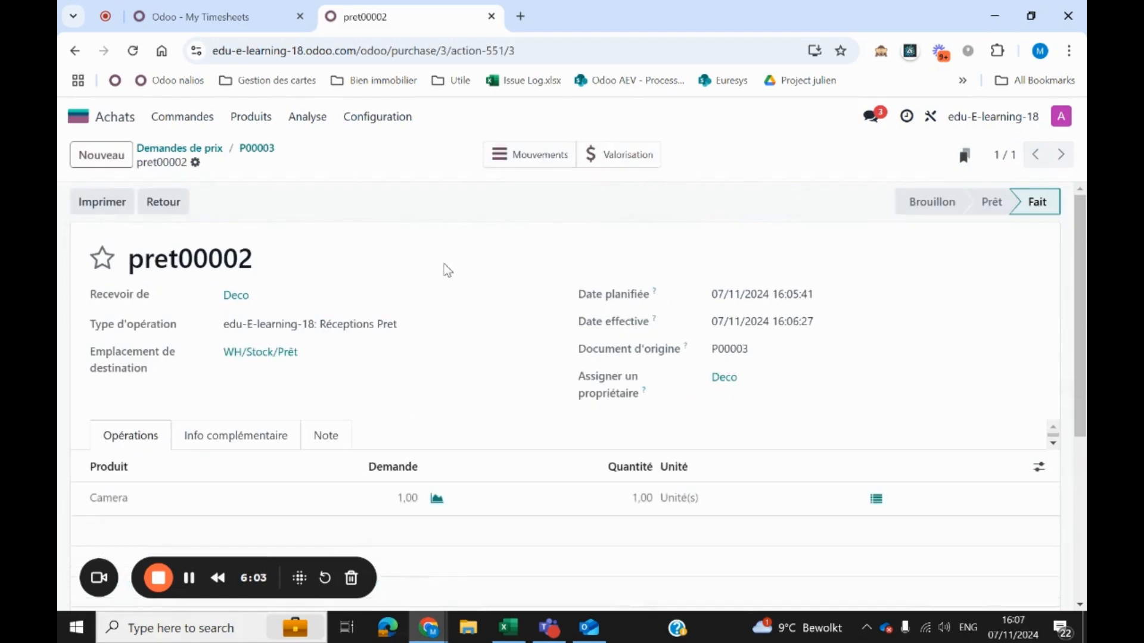
Create a return of 1 Camera from receipt pret00002 to the vendor and validate the return
click(155, 206)
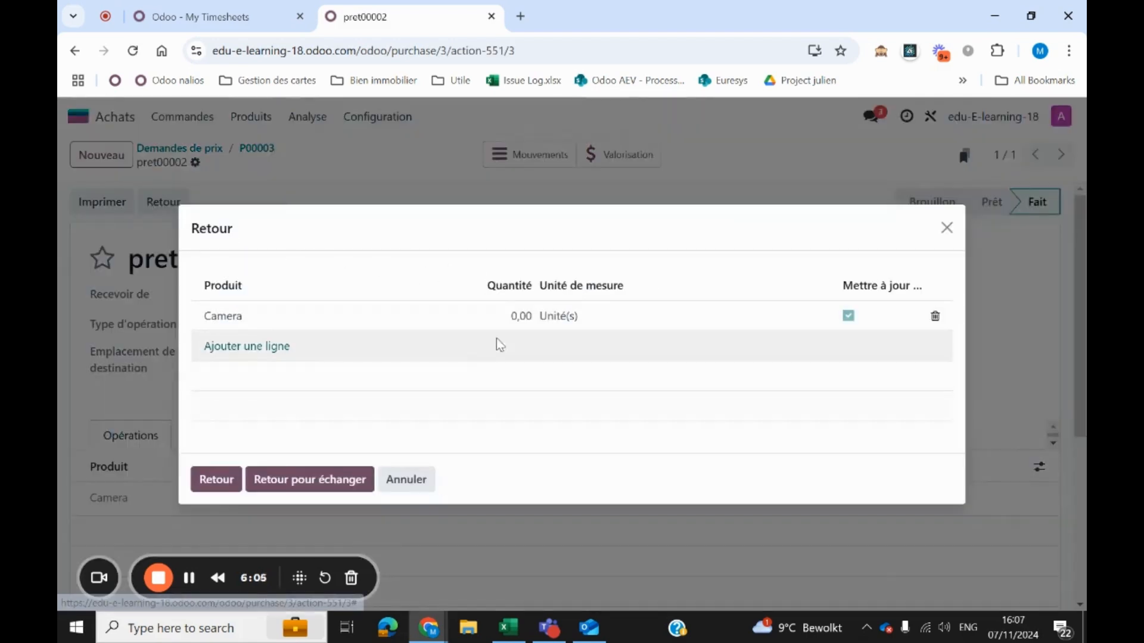
click(518, 327)
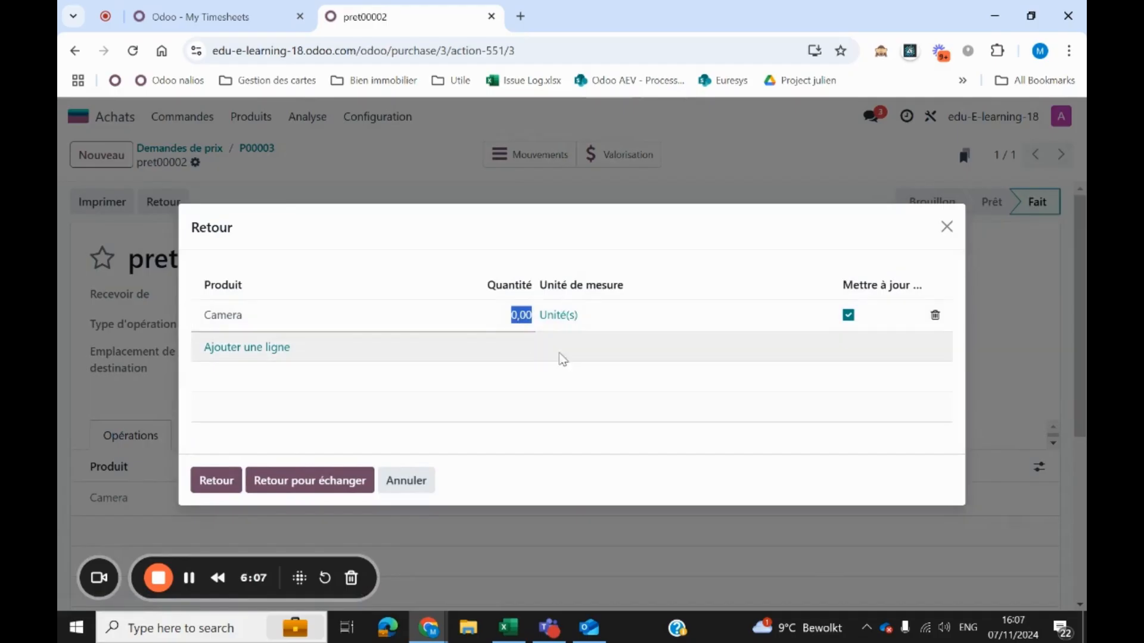
text(1)
click(648, 479)
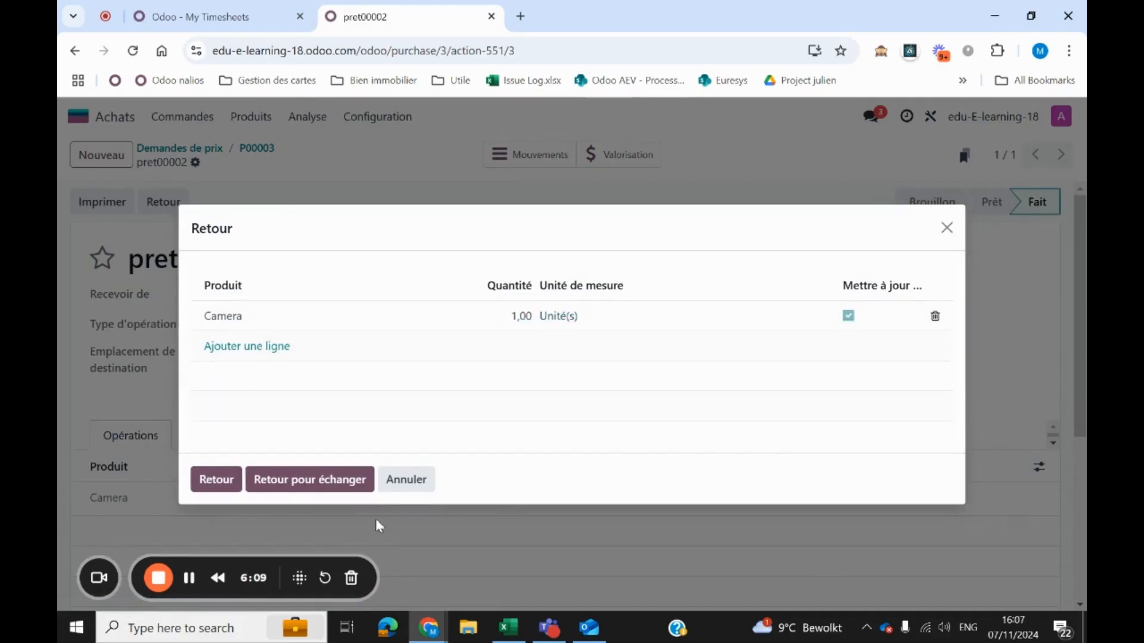
click(236, 480)
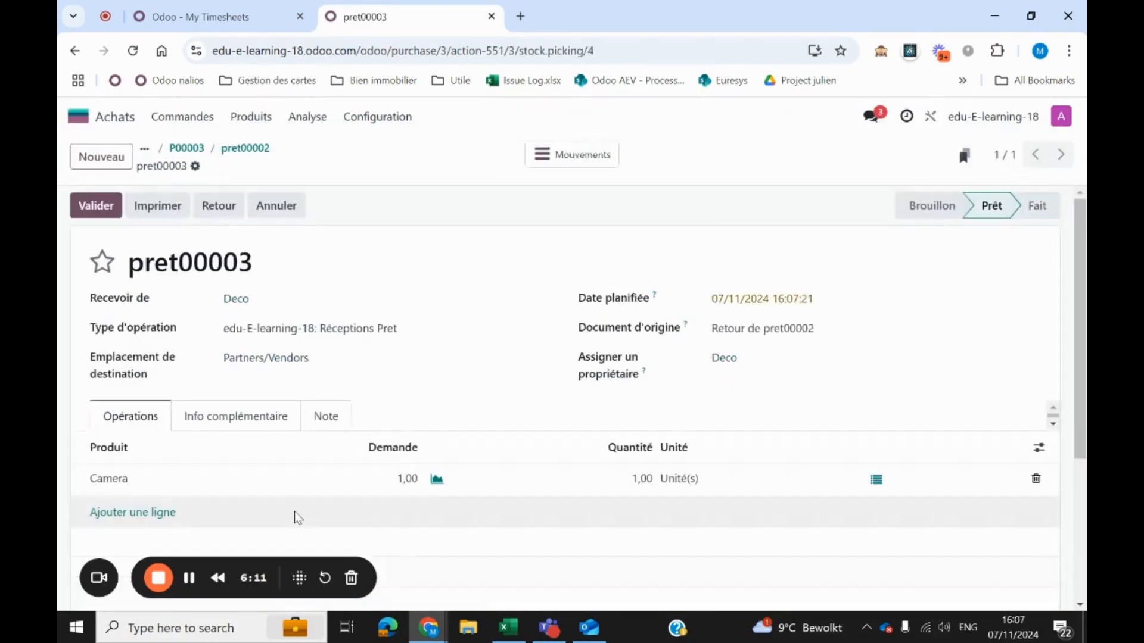
click(108, 205)
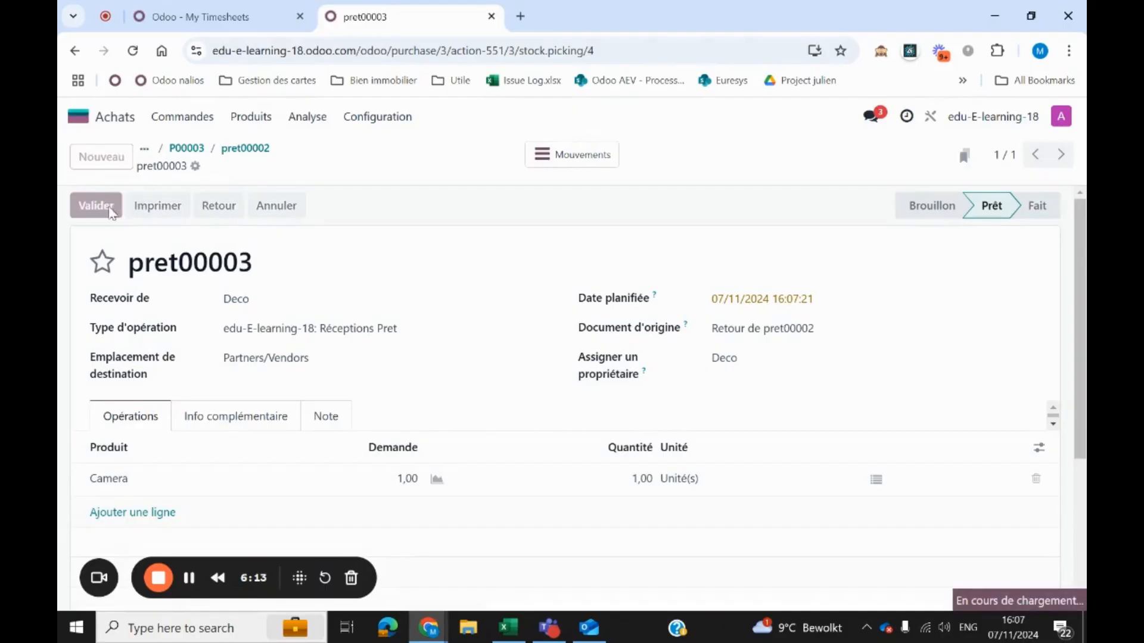
Examine the WH/Stock/Prêt current stock per owner again to check the effect of the camera return to Deco
click(77, 119)
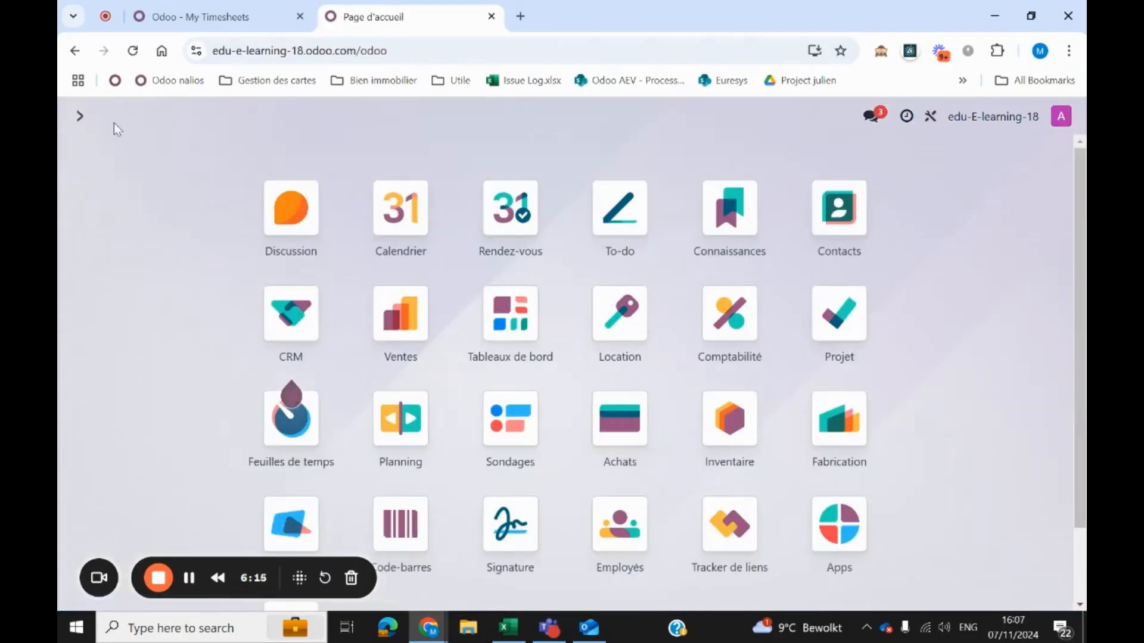
click(752, 451)
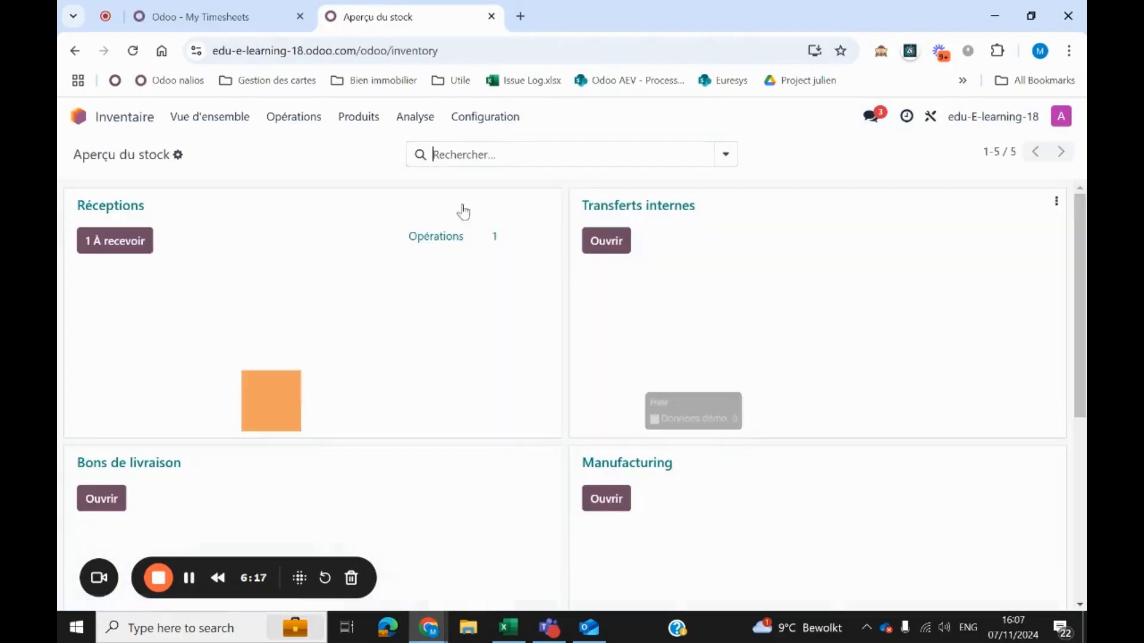
click(471, 119)
click(516, 240)
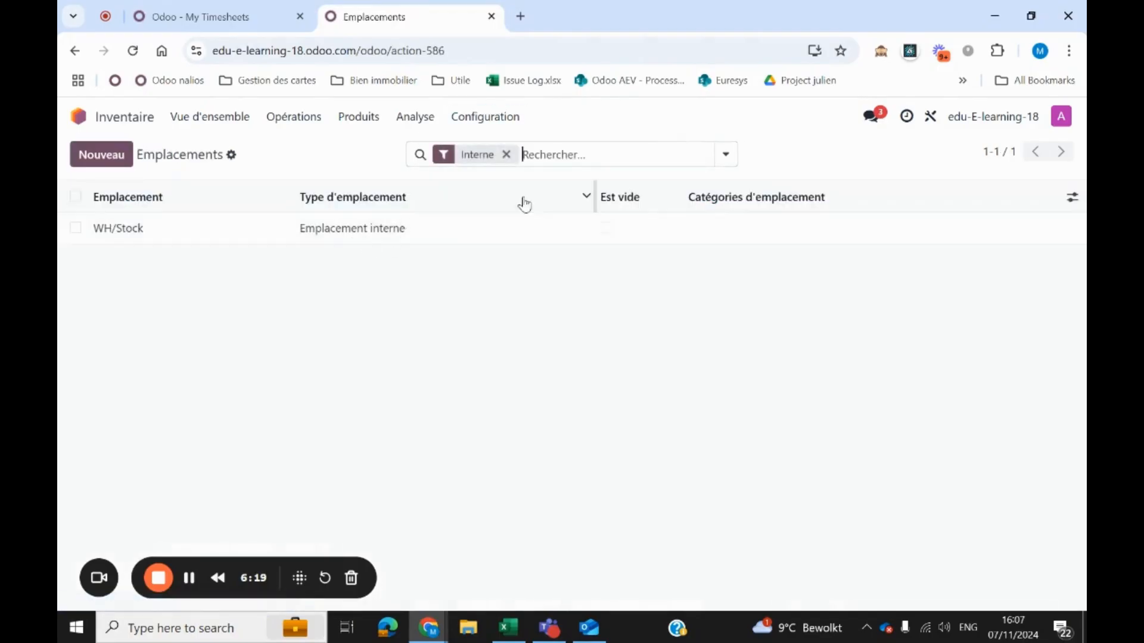
click(506, 154)
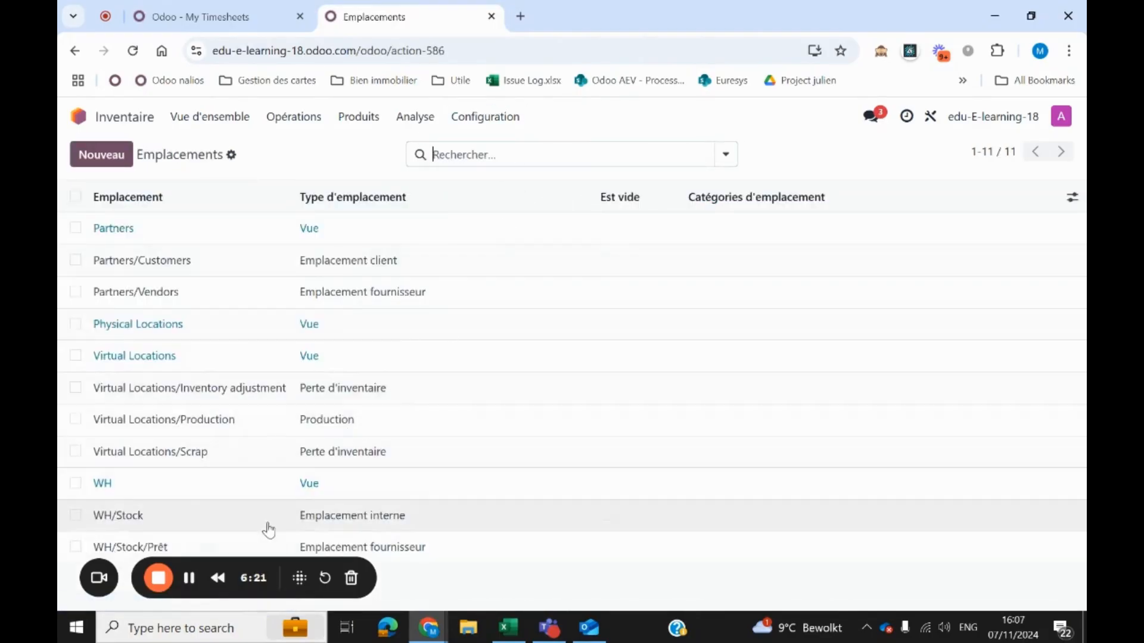
click(507, 549)
click(707, 154)
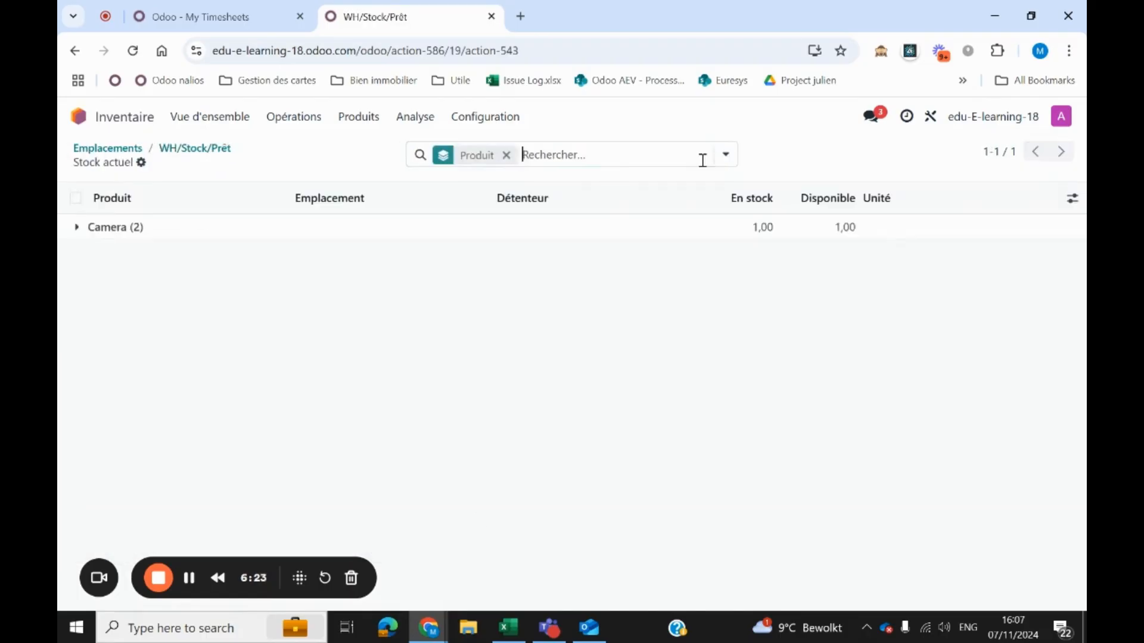
click(169, 233)
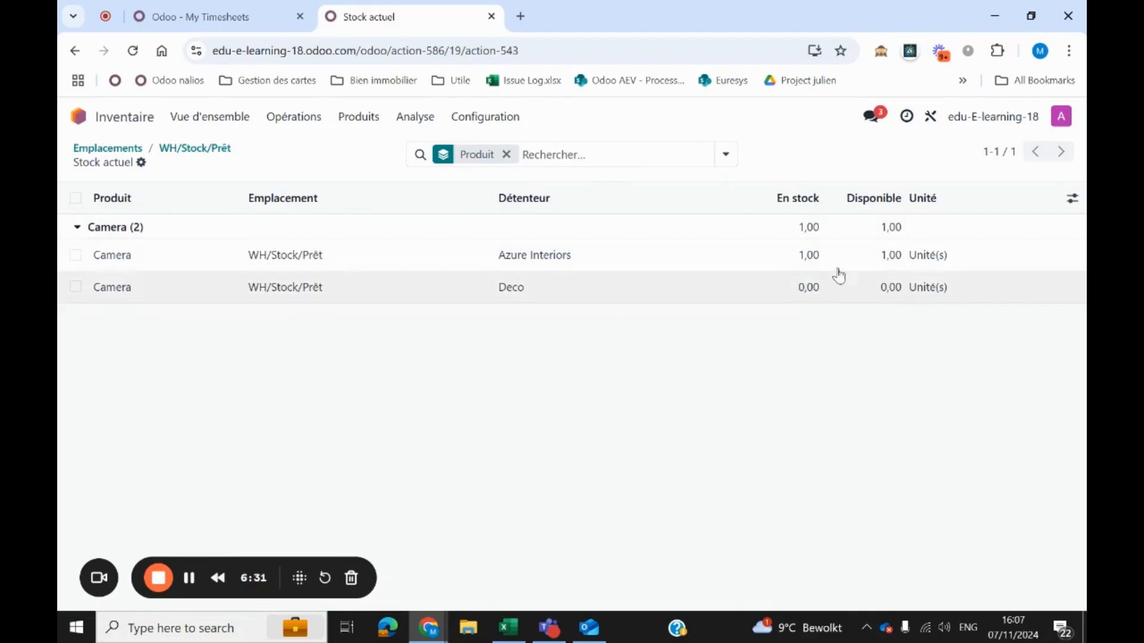
click(77, 116)
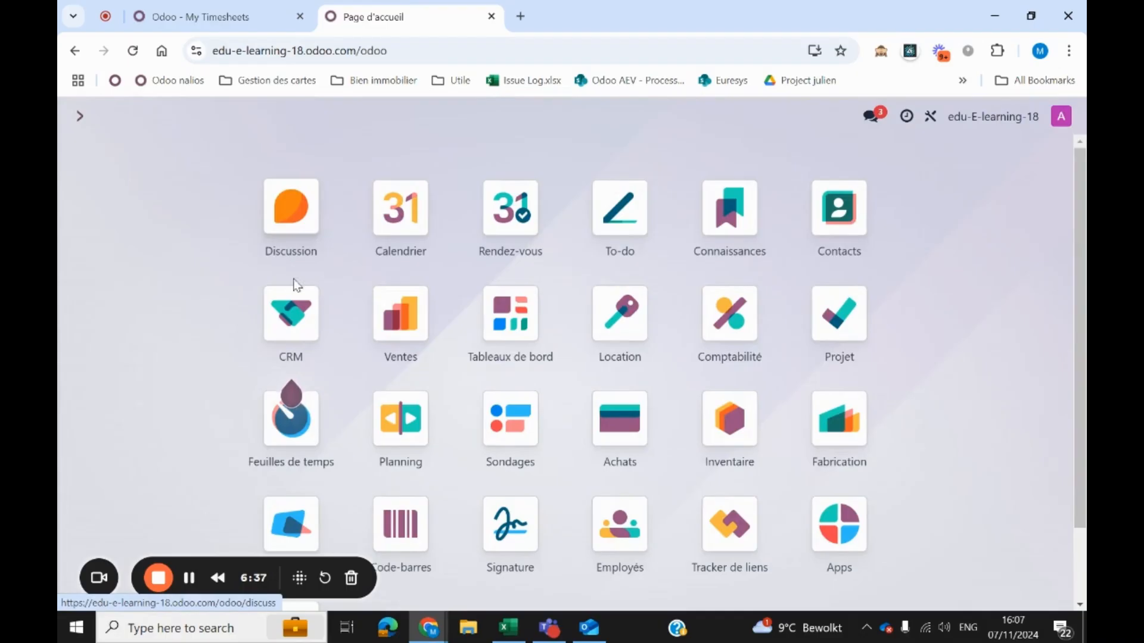
click(158, 578)
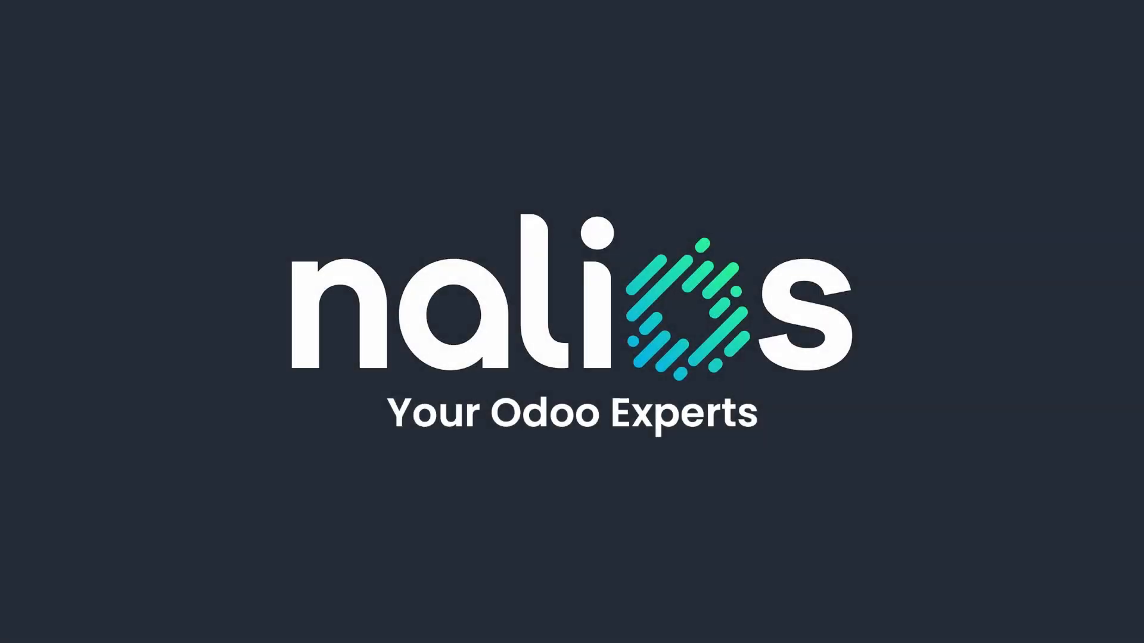